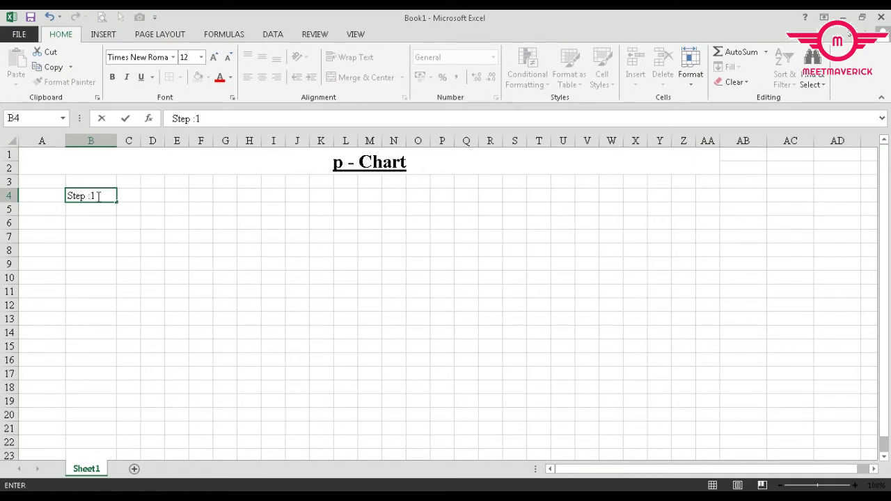
# Step: Complete the heading in B4 as "Step :1 Data Table" and format it bold, blue and size 16
pyautogui.write('Data Table')
pyautogui.press('Return')
pyautogui.click(96, 197)
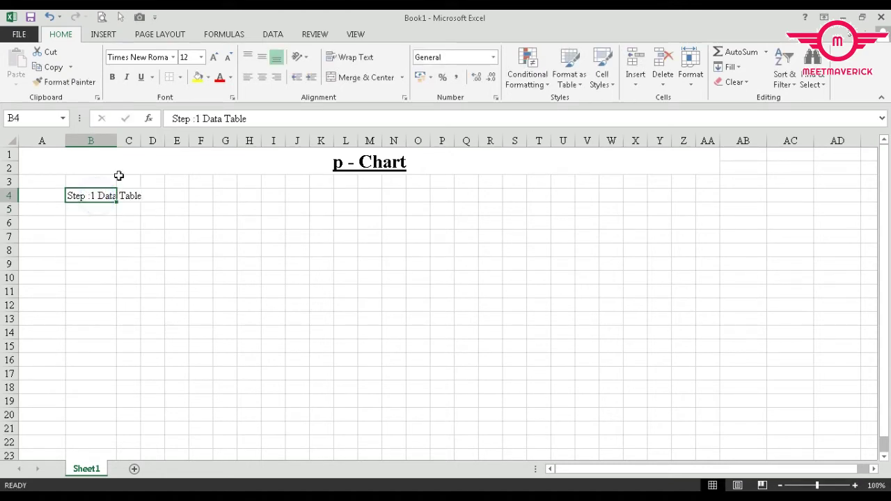
pyautogui.click(214, 56)
pyautogui.click(215, 57)
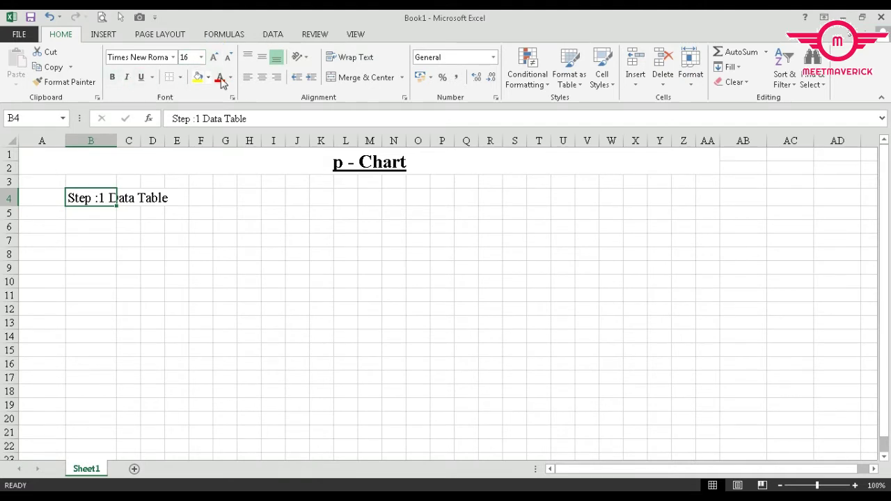
pyautogui.click(232, 78)
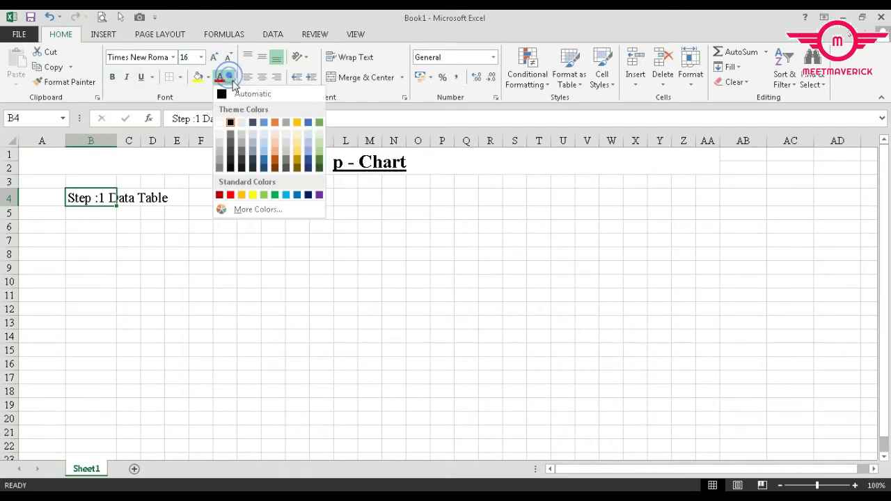
pyautogui.click(297, 196)
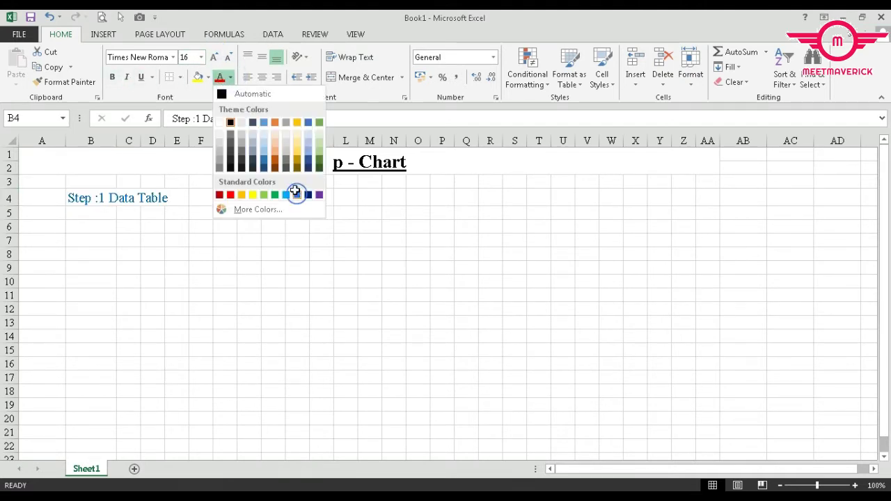
pyautogui.click(112, 77)
pyautogui.click(169, 265)
# Step: Enter the row labels Sample, Size (n) and Defects (D) in B6:B8 and widen column B slightly
pyautogui.click(100, 228)
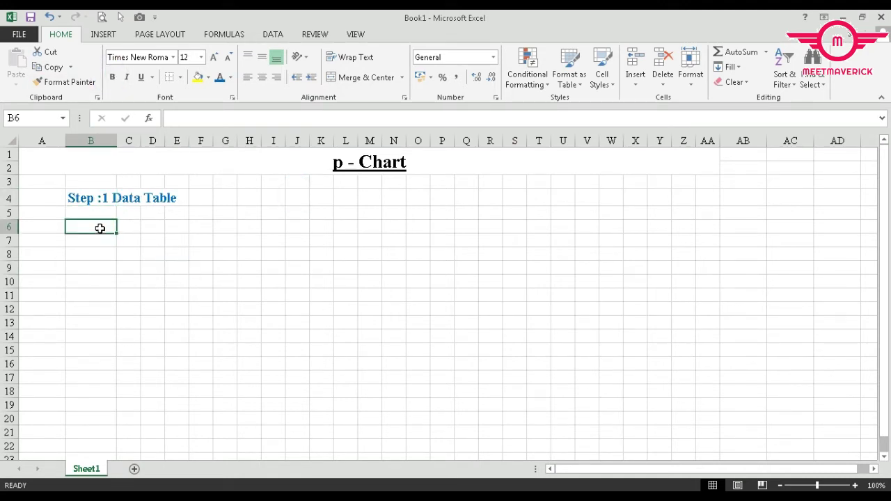
pyautogui.write('Sample')
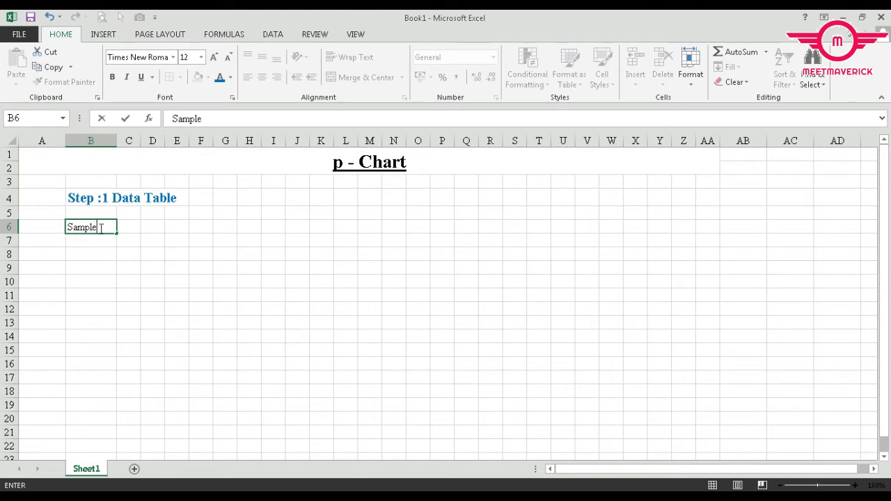
pyautogui.press('Return')
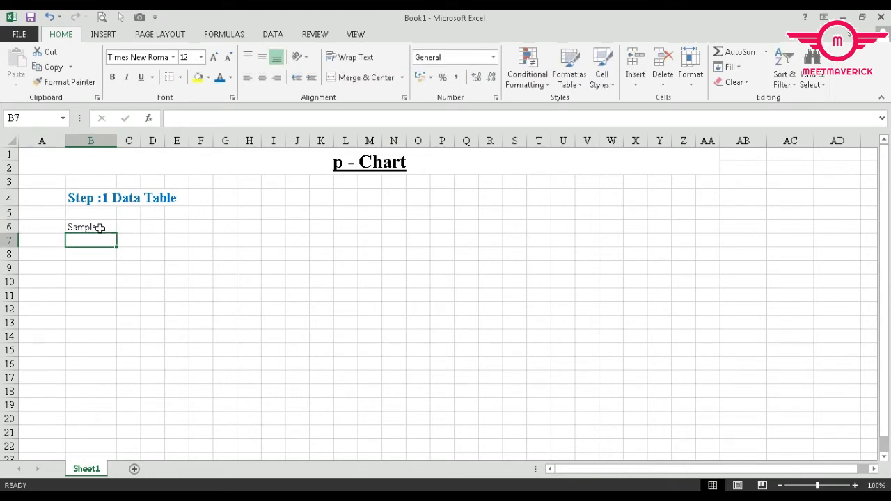
pyautogui.write('Si')
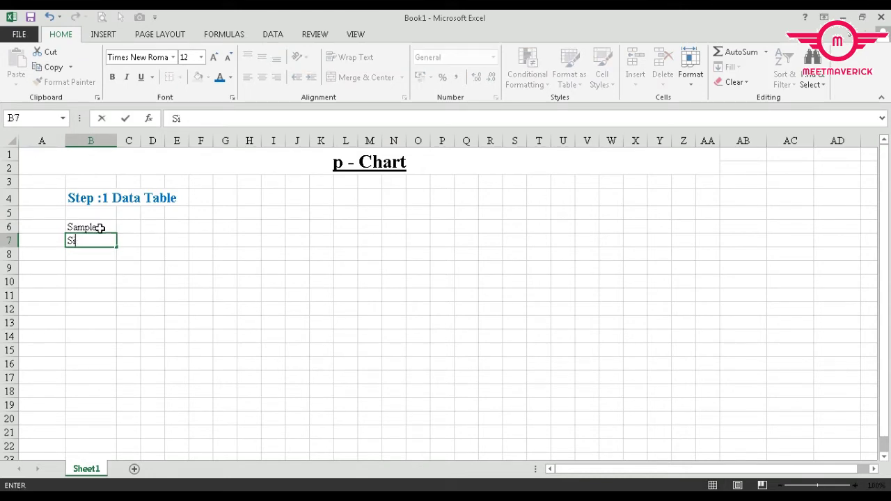
pyautogui.write('ze (n')
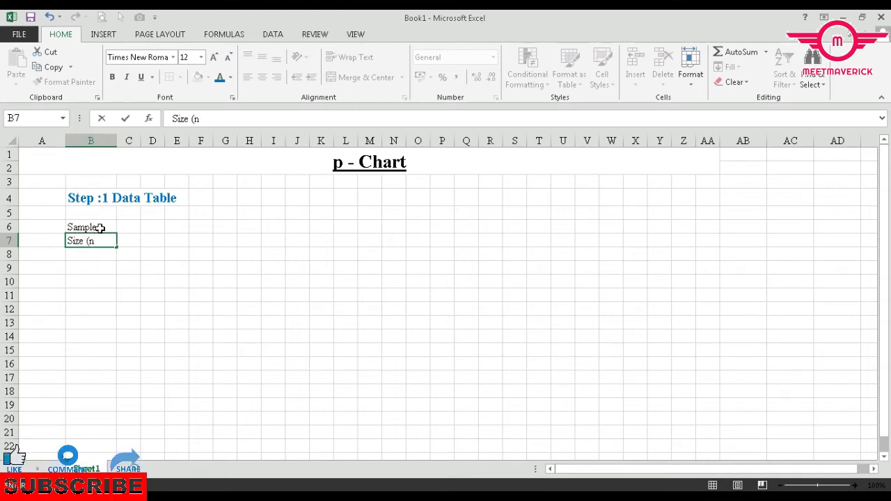
pyautogui.press('Return')
pyautogui.write('D')
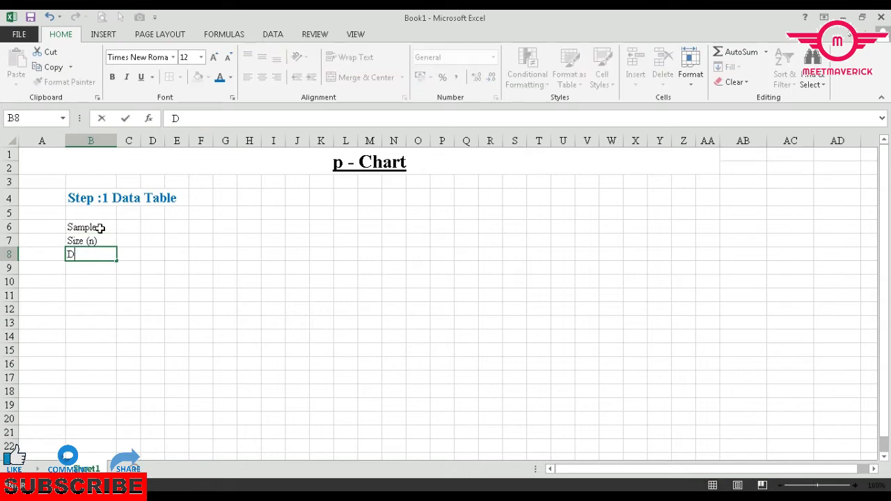
pyautogui.write('efects')
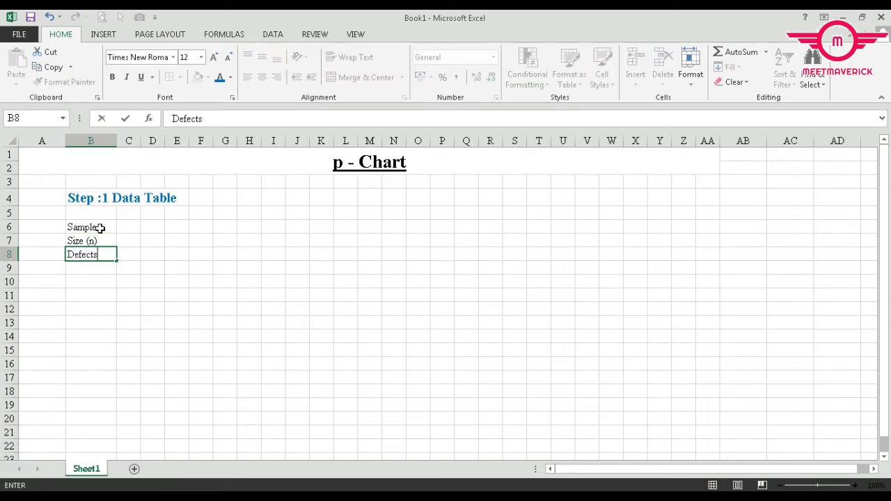
pyautogui.write(' (D)')
pyautogui.press('Return')
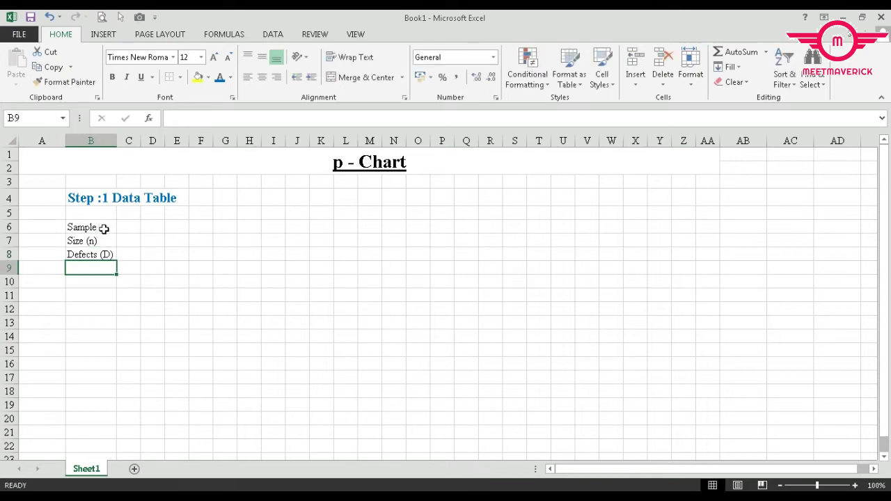
pyautogui.moveTo(118, 140); pyautogui.dragTo(121, 141)
# Step: Centre the cells B6:AA8 horizontally and vertically and apply all borders to them
pyautogui.moveTo(85, 230); pyautogui.dragTo(720, 257)
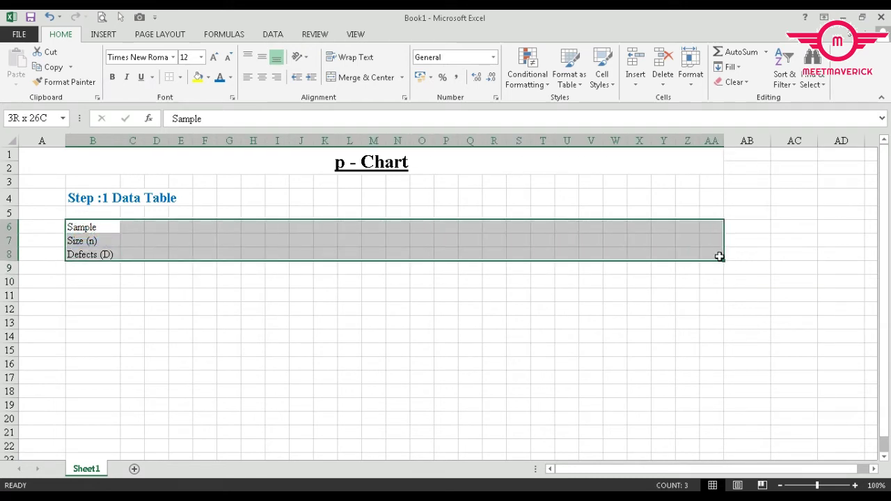
pyautogui.click(261, 77)
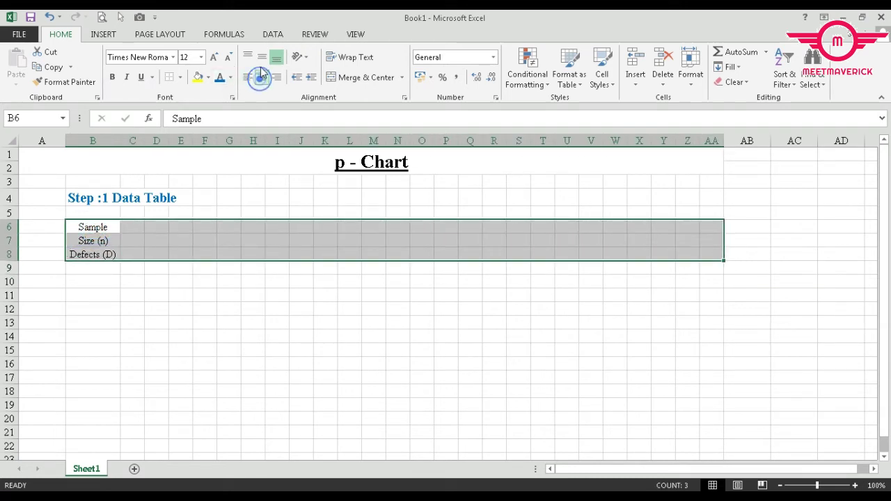
pyautogui.click(180, 77)
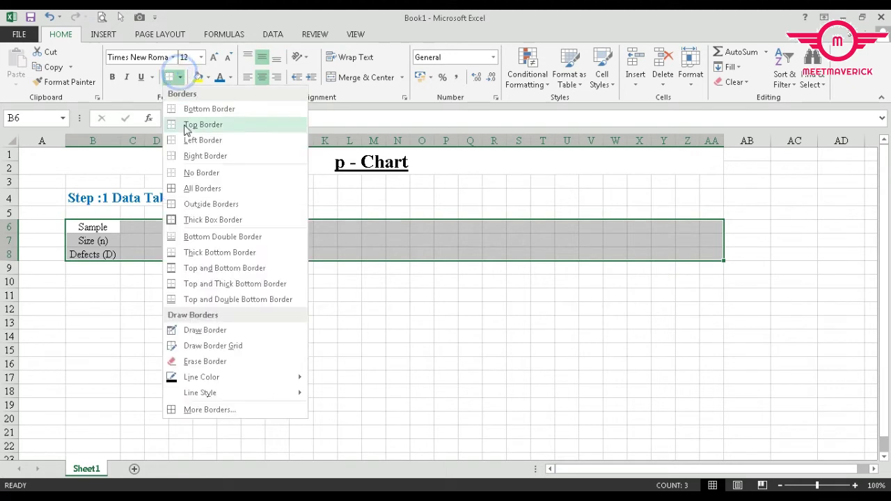
pyautogui.click(190, 188)
# Step: Number the samples from 1 to 25 across C6:AA6 by extending a series that starts with 1 and 2
pyautogui.click(134, 227)
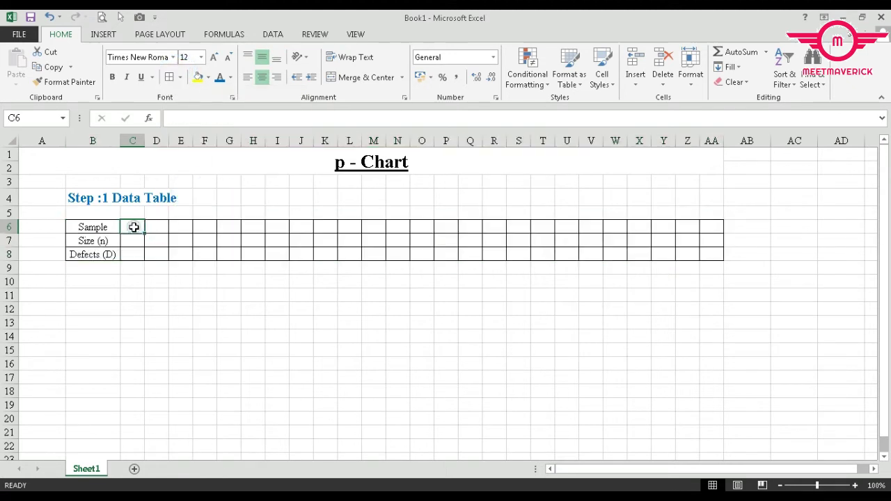
pyautogui.write('1')
pyautogui.click(153, 227)
pyautogui.write('2')
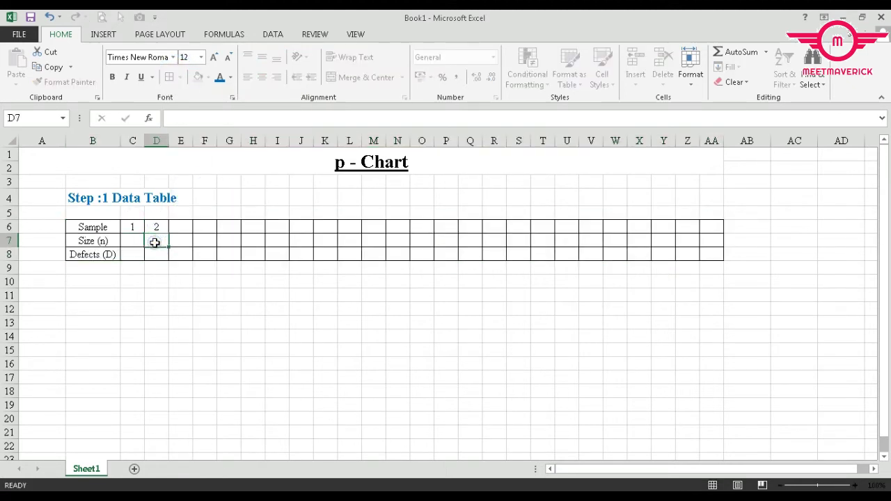
pyautogui.click(154, 241)
pyautogui.moveTo(133, 223); pyautogui.dragTo(718, 234)
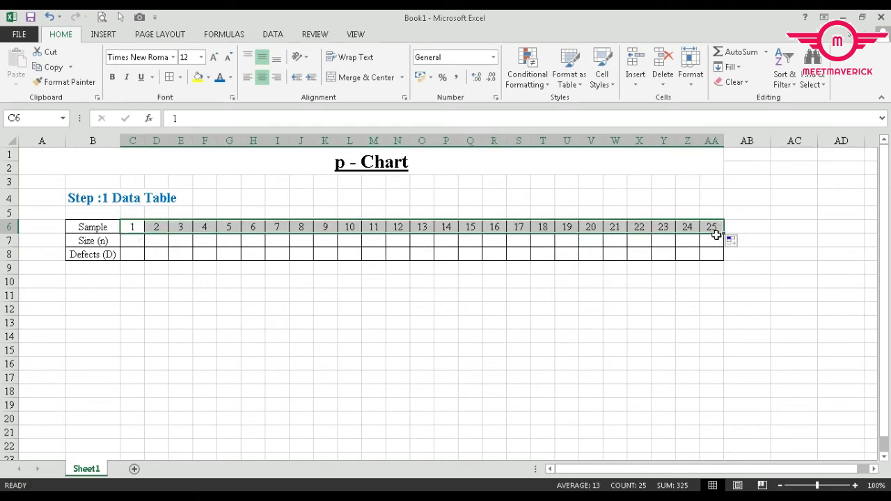
# Step: Enter the heading "Step :2 Control Limit Calculation" in B11
pyautogui.click(95, 298)
pyautogui.write('Step')
pyautogui.press('BackSpace')
pyautogui.press('BackSpace')
pyautogui.press('BackSpace')
pyautogui.write('tep :2 Cont')
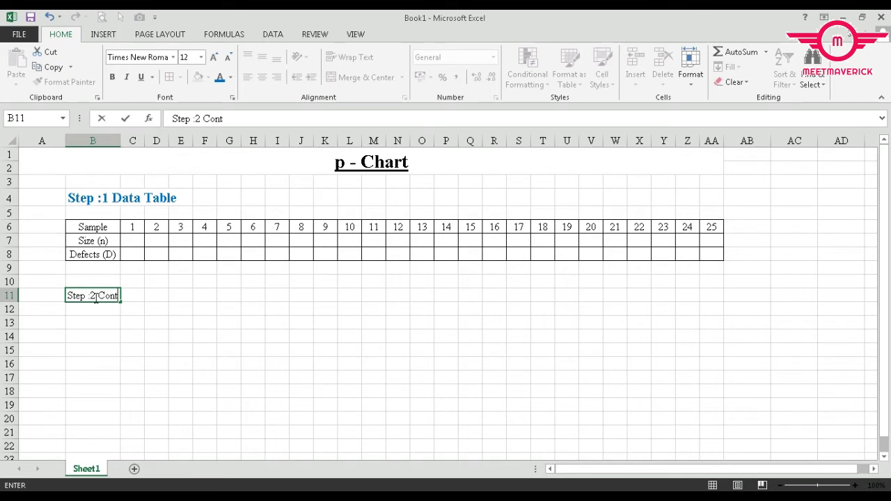
pyautogui.write('rol Limit Calculation')
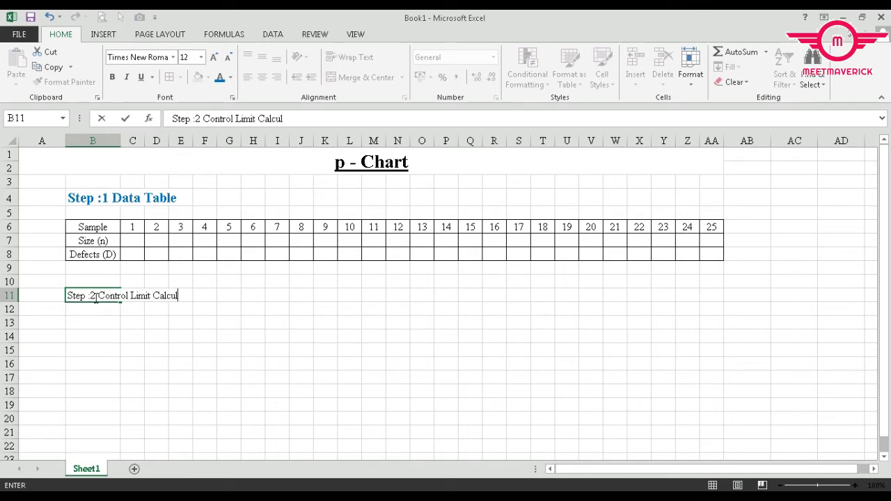
pyautogui.click(88, 331)
# Step: Copy the formatting of the Step :1 heading in B4 onto the Step :2 heading in B11
pyautogui.click(91, 294)
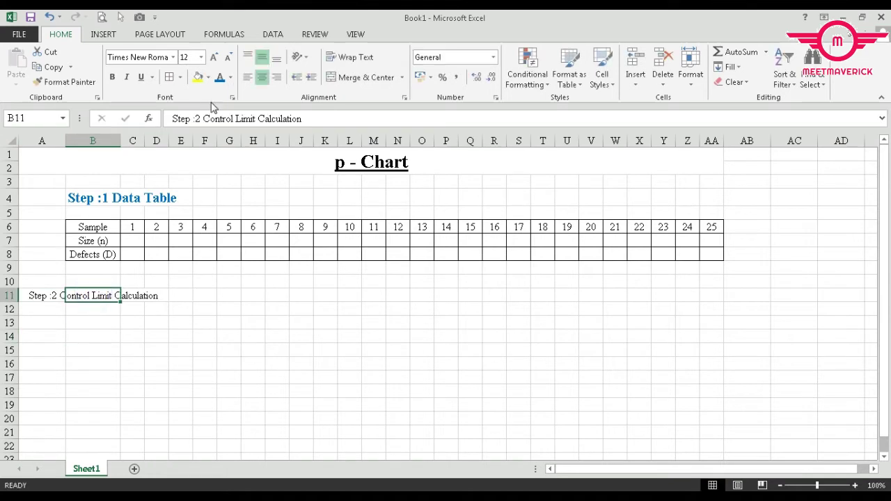
pyautogui.click(93, 198)
pyautogui.click(64, 81)
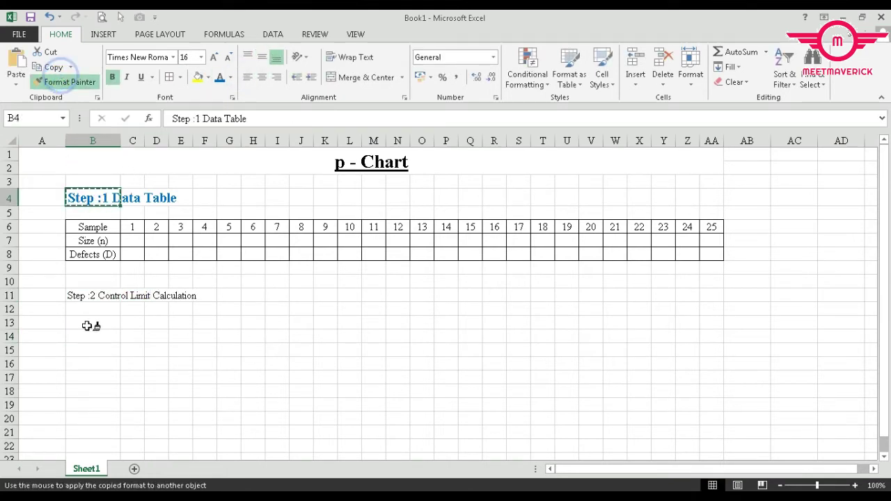
pyautogui.click(89, 297)
# Step: Enter the row labels Sample, Size (n) and Defect (D) in B13:B15
pyautogui.click(112, 327)
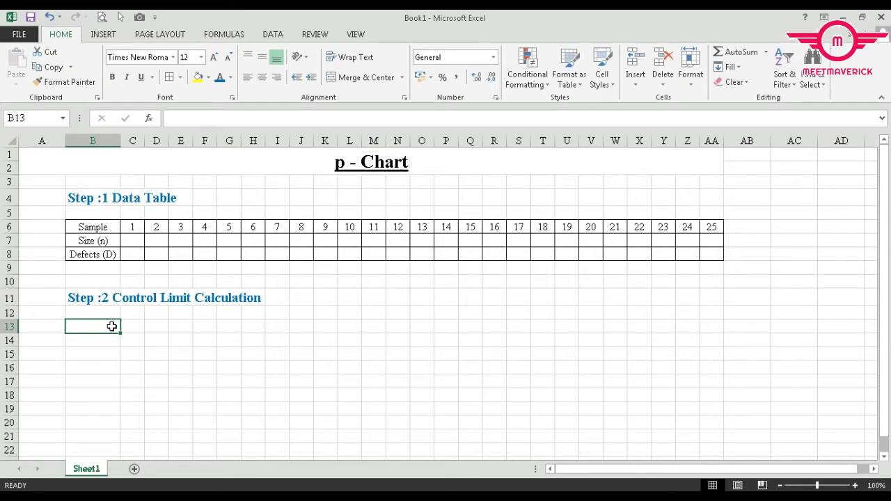
pyautogui.write('Sample')
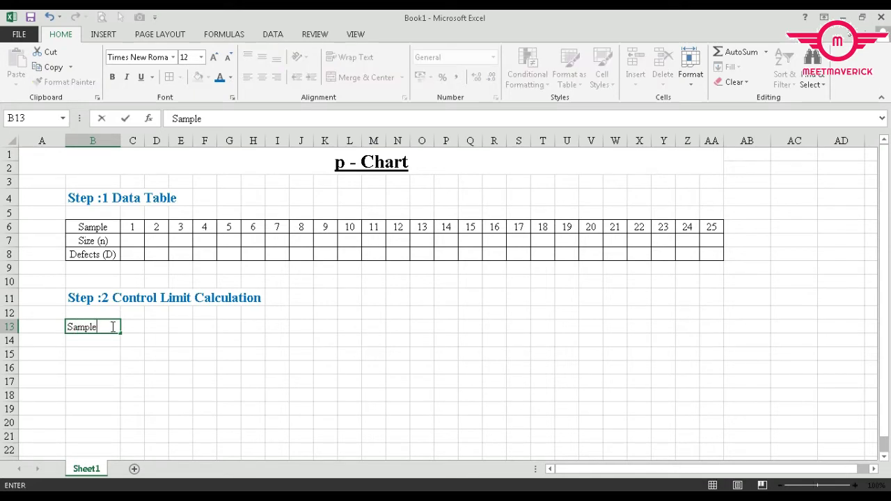
pyautogui.press('Return')
pyautogui.write('Si')
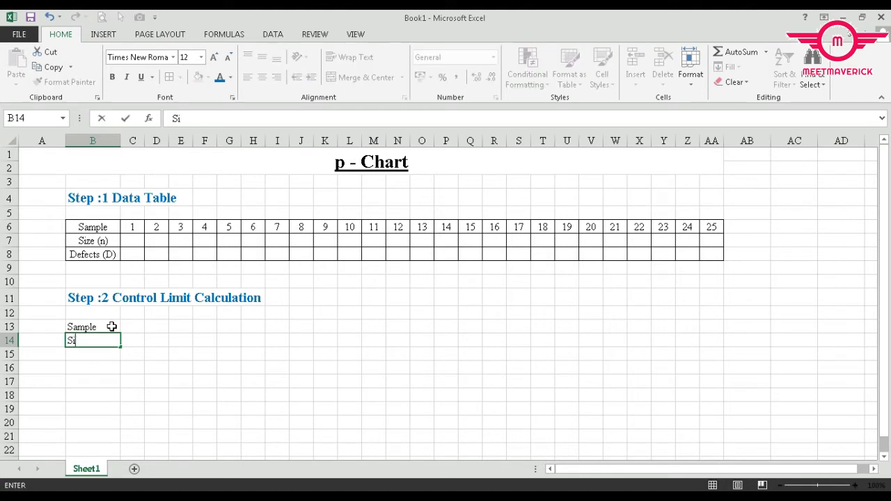
pyautogui.write('ze (n)')
pyautogui.click(88, 355)
pyautogui.write('Defect (D')
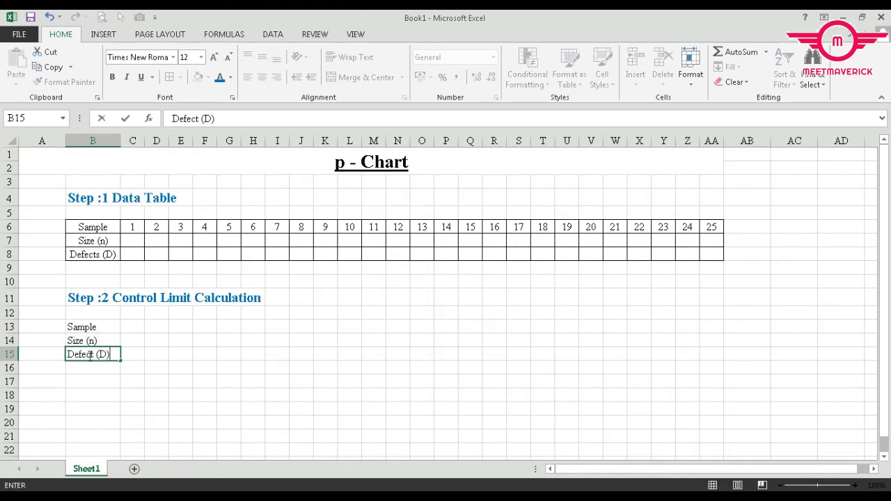
pyautogui.press('Return')
# Step: Add the row labels pBar, UCL and LCL in B16:B18
pyautogui.write('pBar')
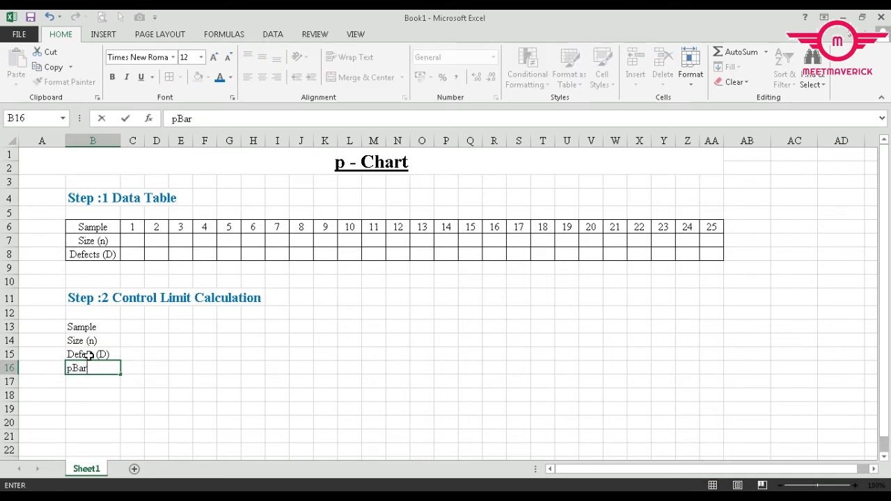
pyautogui.press('Return')
pyautogui.write('UCL')
pyautogui.press('Return')
pyautogui.write('LCL')
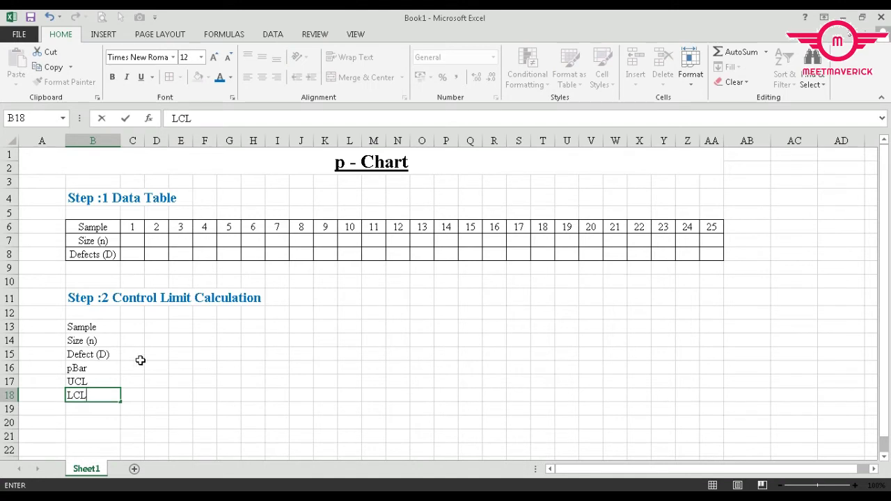
pyautogui.click(181, 368)
# Step: Apply all borders to the control limit table in B13:AA18
pyautogui.moveTo(81, 328); pyautogui.dragTo(700, 397)
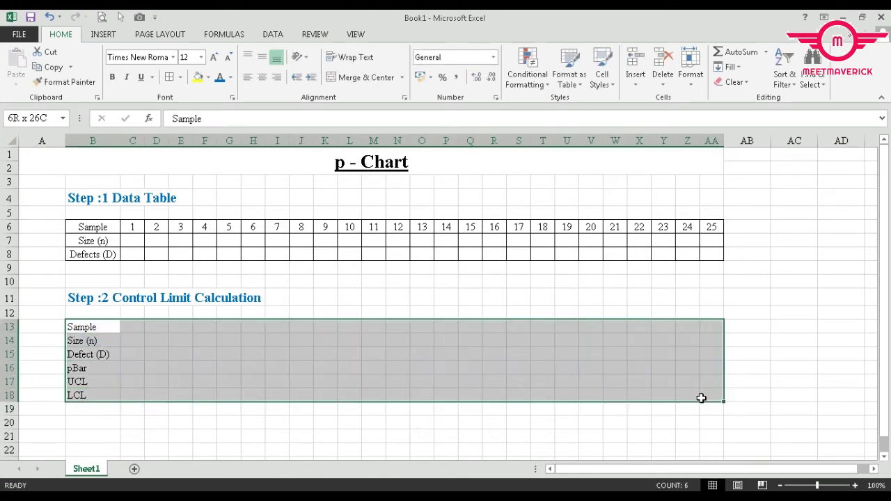
pyautogui.click(170, 77)
pyautogui.click(151, 348)
# Step: Link C13 to the sample number with =C6 and fill the formula across to AA13
pyautogui.click(135, 330)
pyautogui.write('=')
pyautogui.click(131, 226)
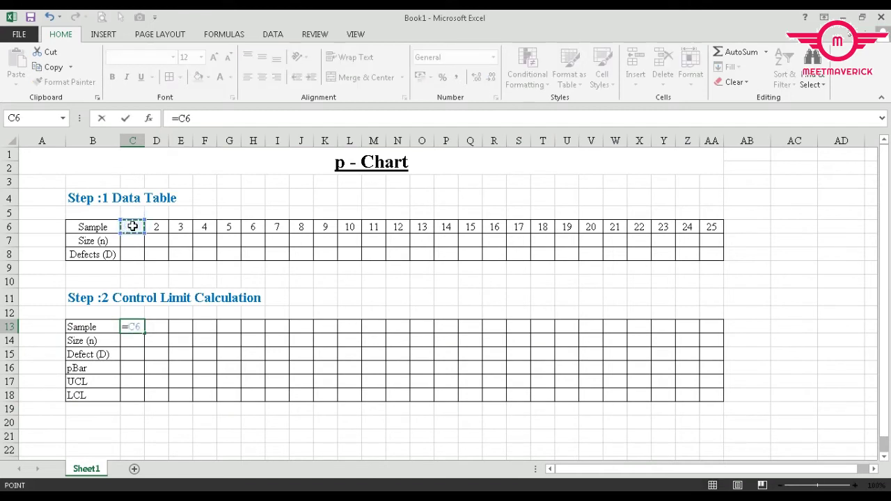
pyautogui.press('Return')
pyautogui.click(133, 327)
pyautogui.moveTo(144, 332); pyautogui.dragTo(715, 327)
pyautogui.click(715, 327)
# Step: Link Size (n) in C14 with =C7 and Defect (D) in C15 with =C8, and fill both across to column AA
pyautogui.click(132, 340)
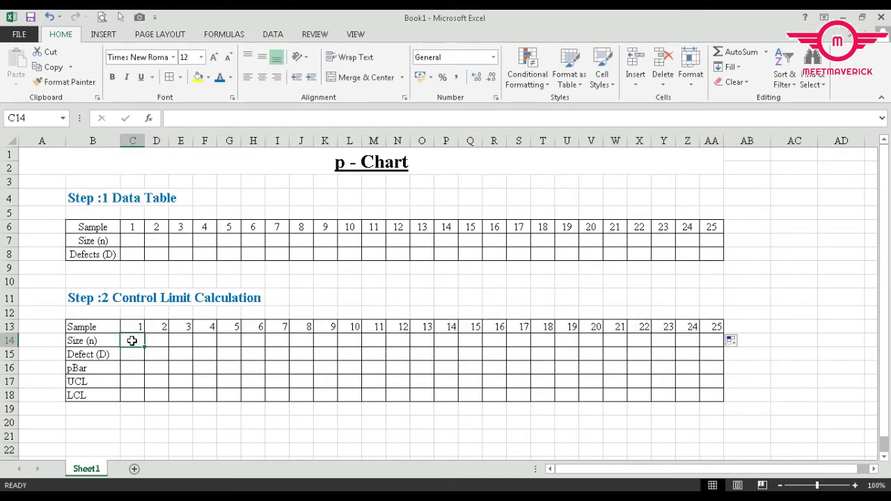
pyautogui.write('=')
pyautogui.click(132, 240)
pyautogui.press('Return')
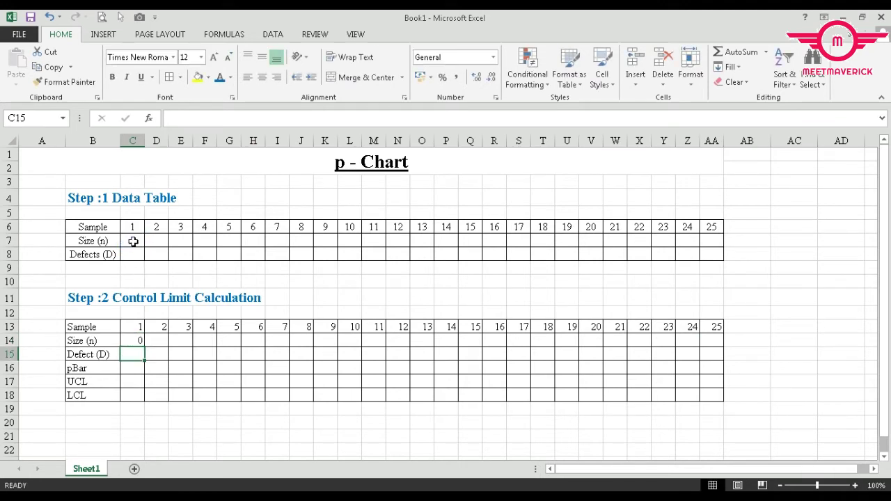
pyautogui.write('=')
pyautogui.click(131, 255)
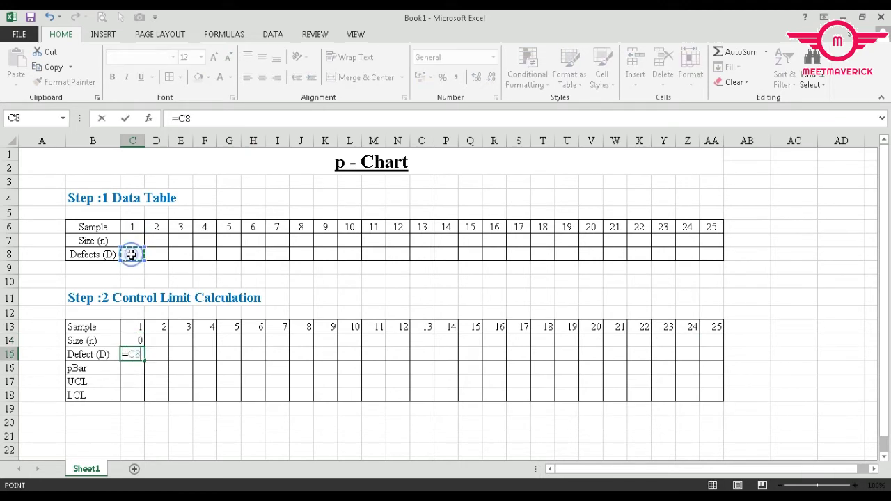
pyautogui.press('Return')
pyautogui.moveTo(132, 340); pyautogui.dragTo(727, 363)
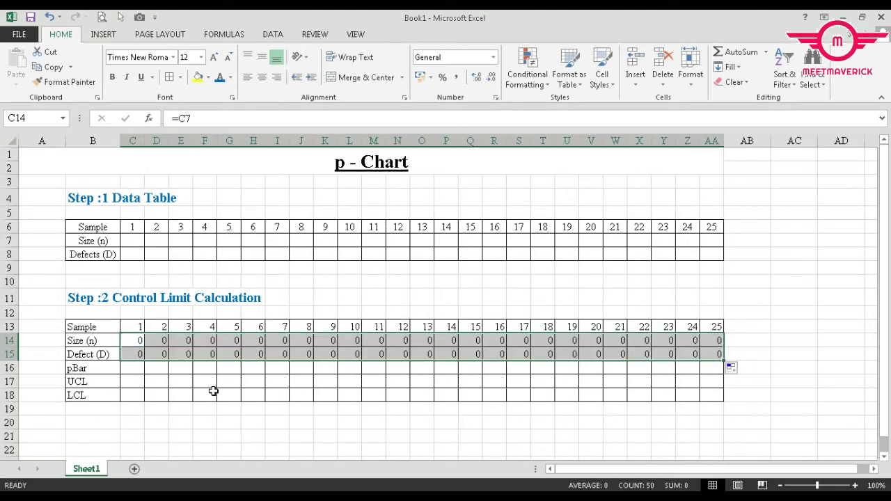
# Step: Insert a row above pBar in the control limit table and label it p in B16
pyautogui.click(174, 370)
pyautogui.rightClick(11, 367)
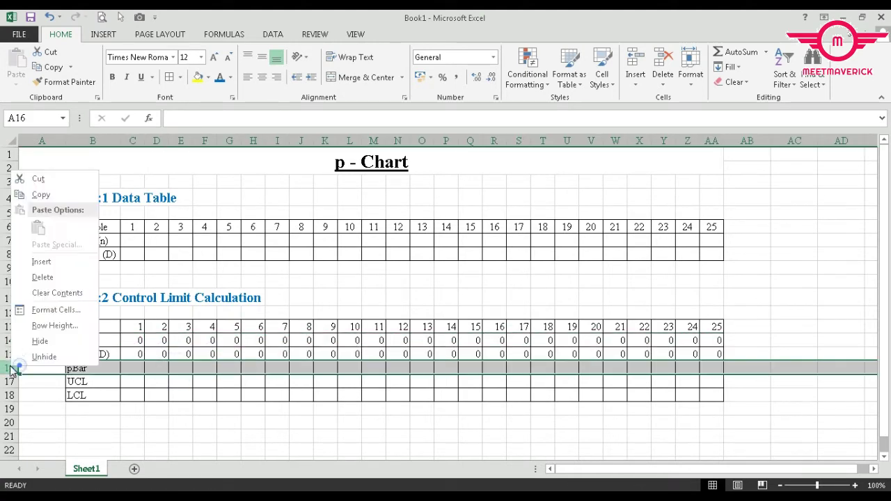
pyautogui.click(35, 261)
pyautogui.click(158, 390)
pyautogui.click(85, 368)
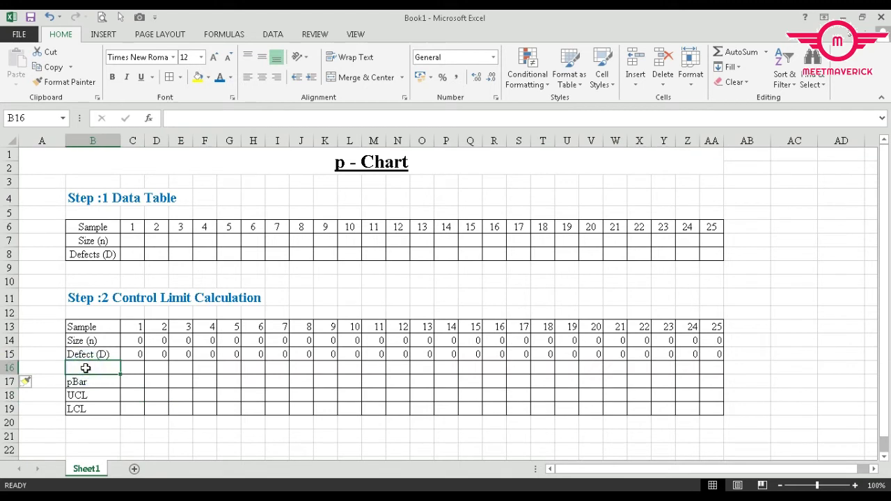
pyautogui.write('pBar')
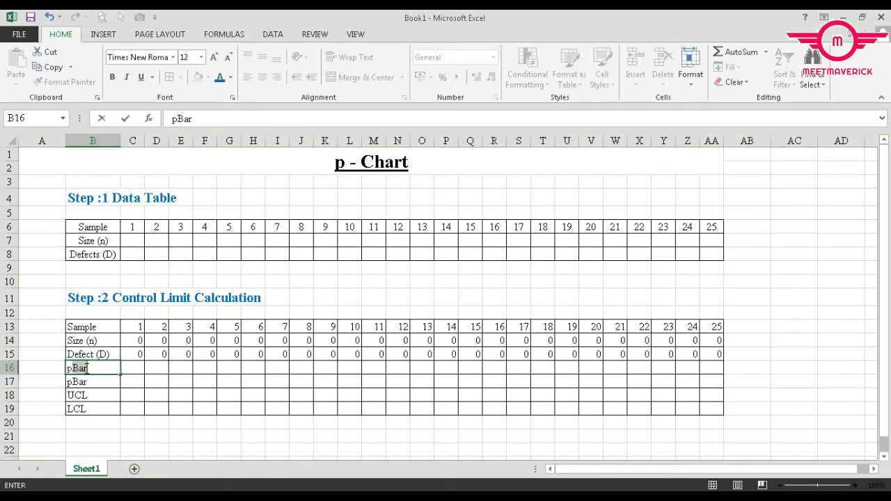
pyautogui.press('BackSpace')
pyautogui.press('BackSpace')
pyautogui.press('BackSpace')
pyautogui.click(28, 340)
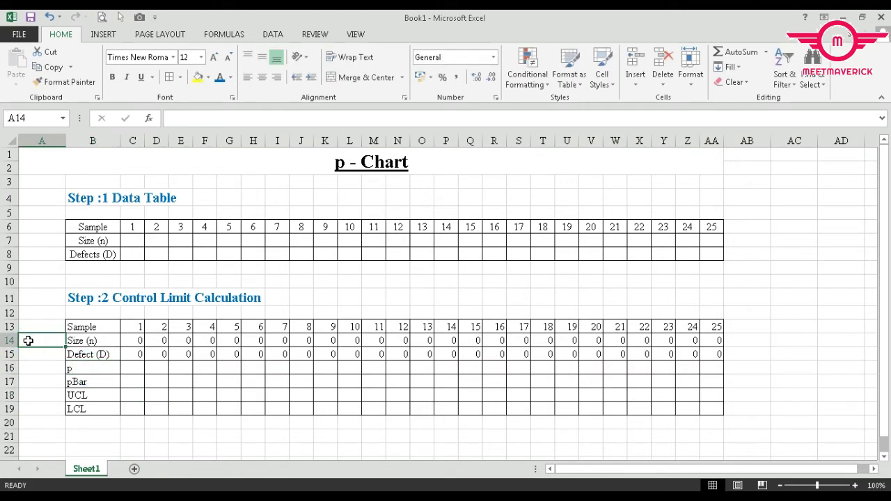
# Step: Calculate p in C16 with =C15/C14 and fill the formula across to AA16
pyautogui.click(131, 368)
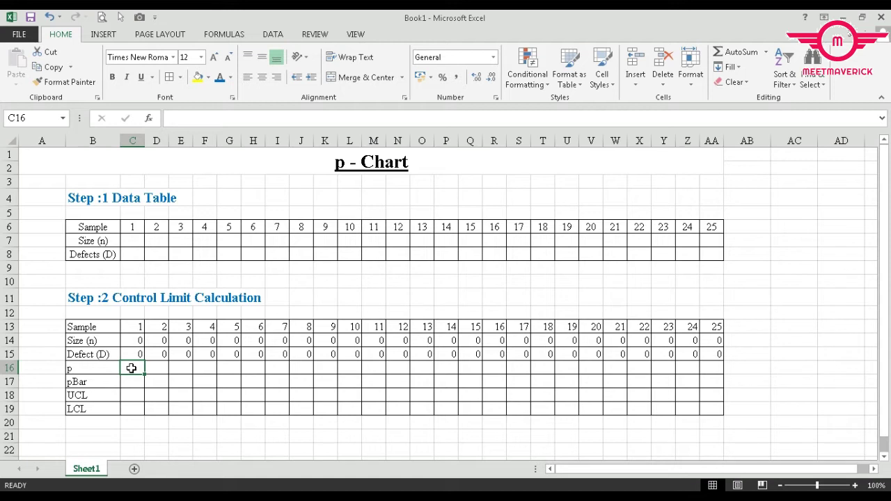
pyautogui.write('=')
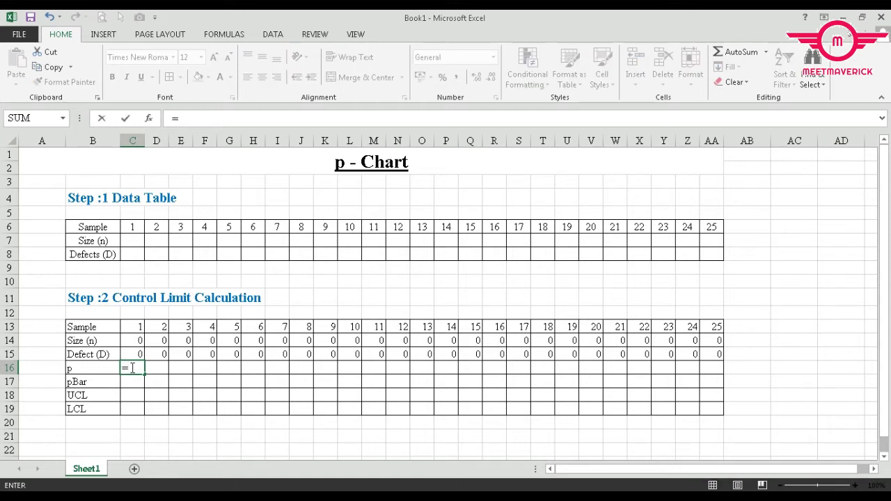
pyautogui.click(136, 354)
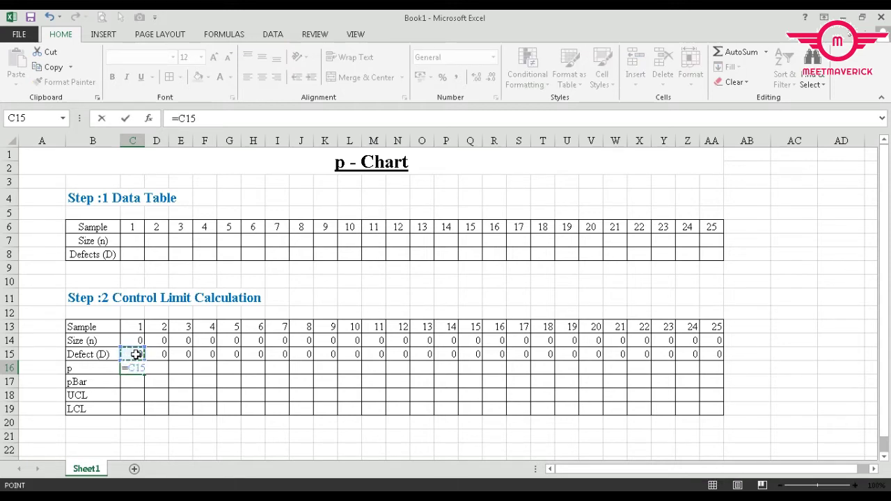
pyautogui.write('/')
pyautogui.click(137, 341)
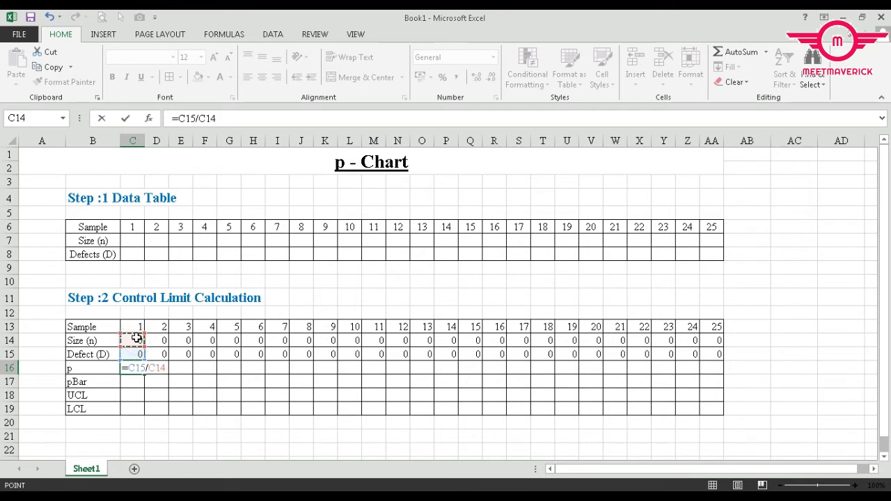
pyautogui.press('Return')
pyautogui.click(135, 367)
pyautogui.moveTo(145, 374); pyautogui.dragTo(724, 381)
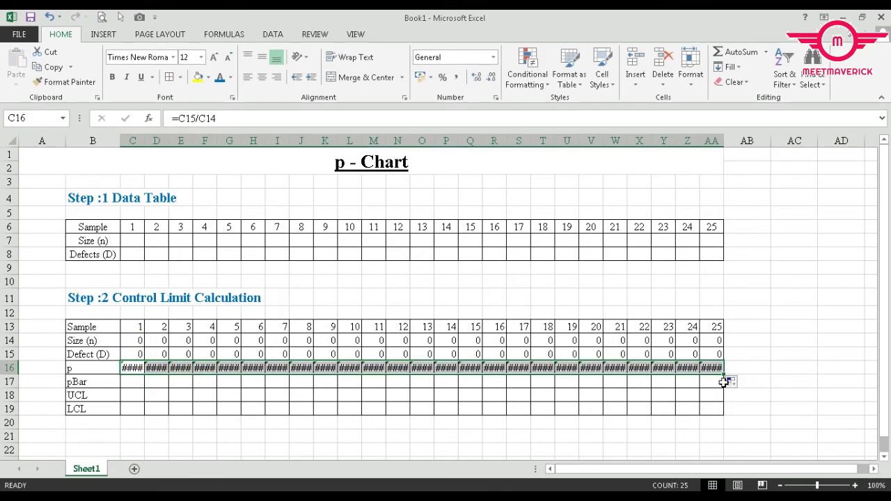
# Step: Add the heading Sum in AB13 and total the sample sizes in AB14 with =SUM(C14:AA14)
pyautogui.click(747, 327)
pyautogui.write('Sum')
pyautogui.press('Return')
pyautogui.write('=sum(')
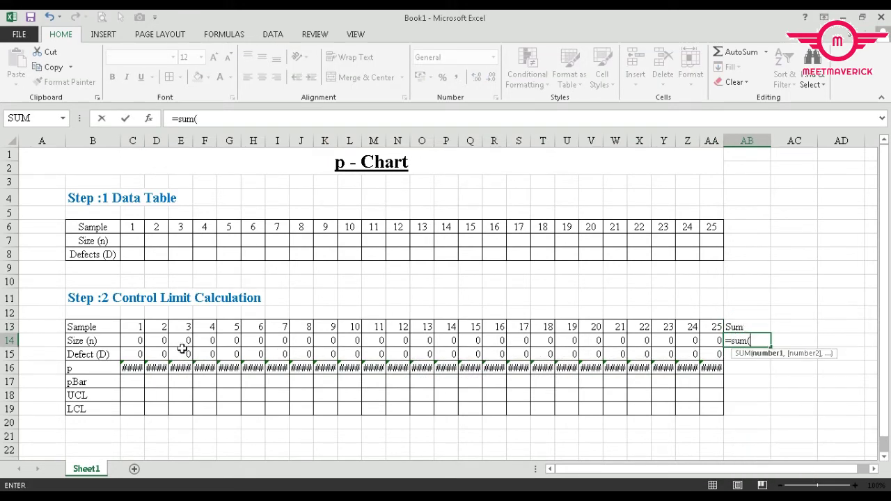
pyautogui.moveTo(131, 339); pyautogui.dragTo(713, 349)
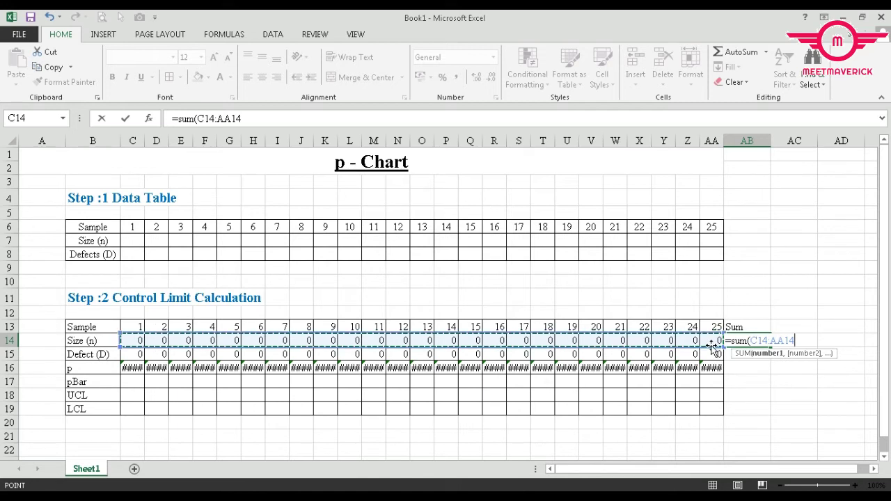
pyautogui.write(')')
pyautogui.press('Return')
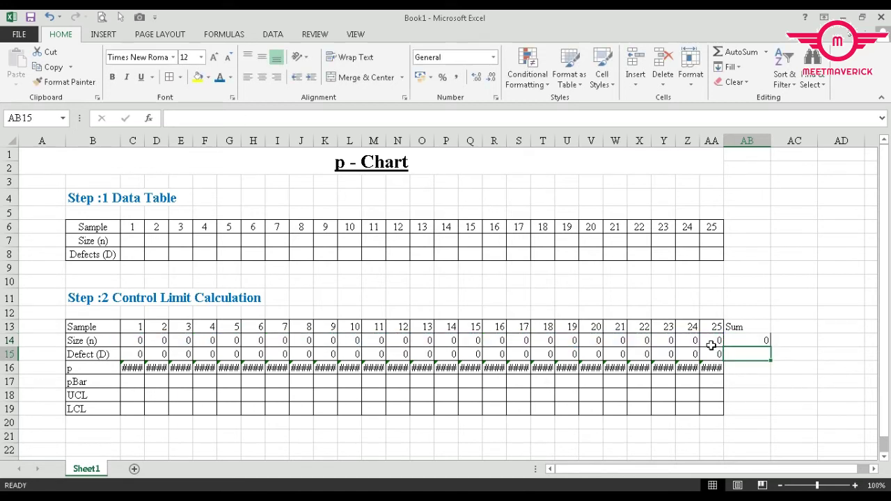
# Step: Total the defects in AB15 with =SUM(C15:AA15)
pyautogui.write('=sum(')
pyautogui.moveTo(137, 352); pyautogui.dragTo(710, 350)
pyautogui.write(')')
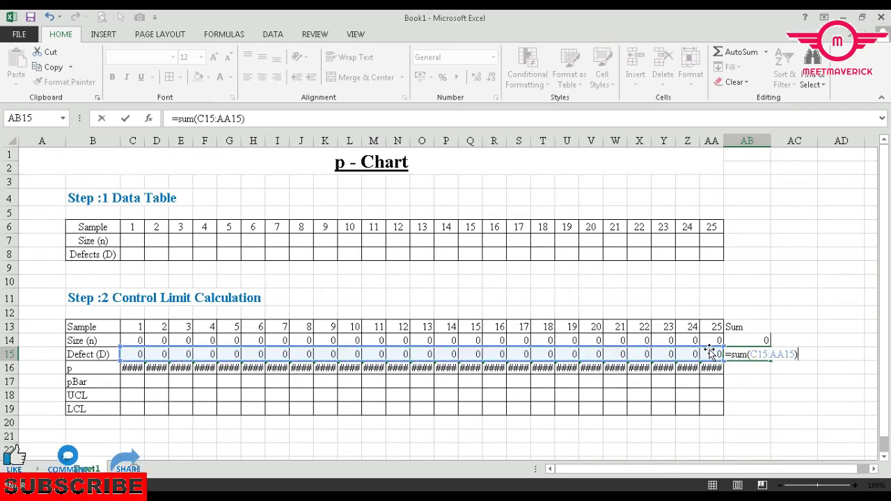
pyautogui.press('Return')
# Step: Calculate pBar in C17 with =$AB$15/$AB$14 and fill the formula across to AA17
pyautogui.click(131, 381)
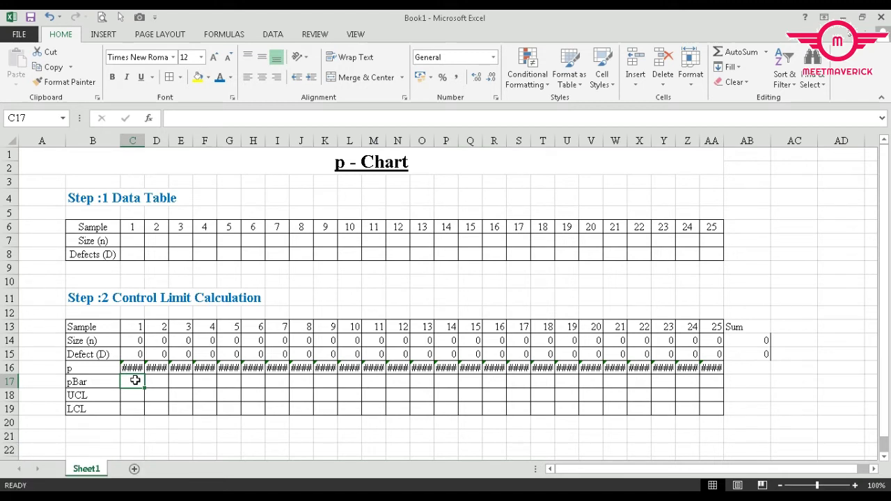
pyautogui.write('=')
pyautogui.click(742, 354)
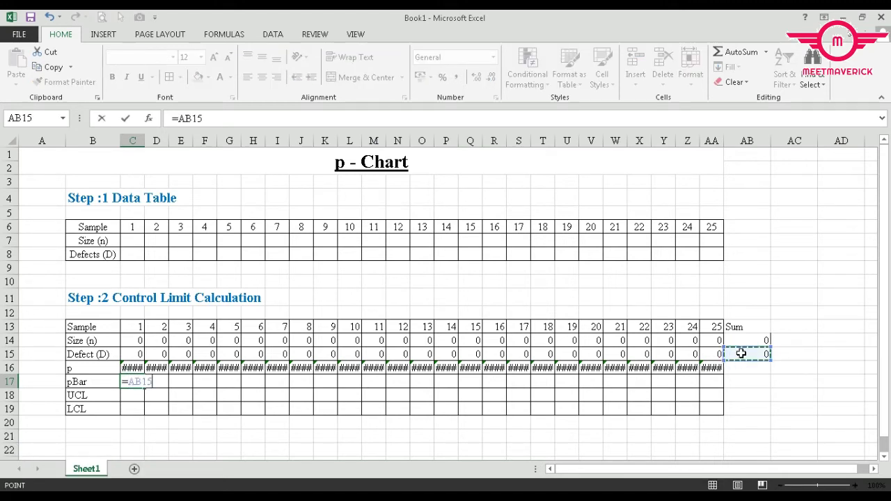
pyautogui.press('F4')
pyautogui.write('/')
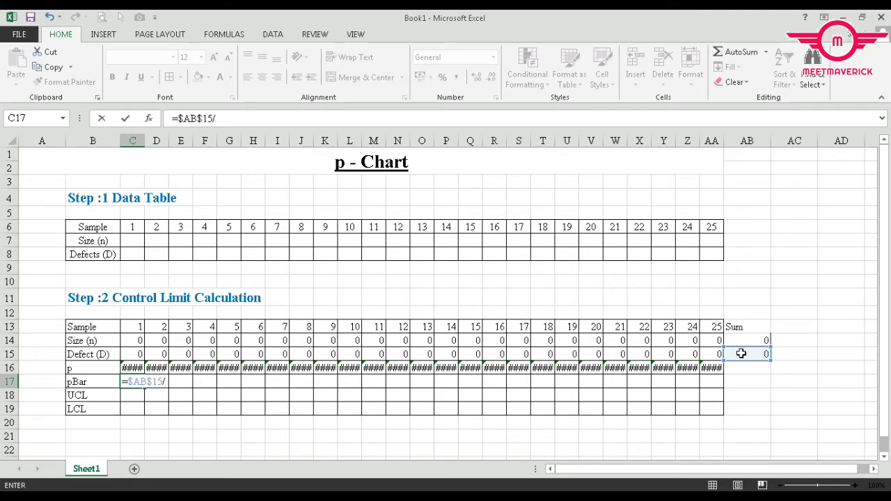
pyautogui.click(743, 340)
pyautogui.press('F4')
pyautogui.press('Return')
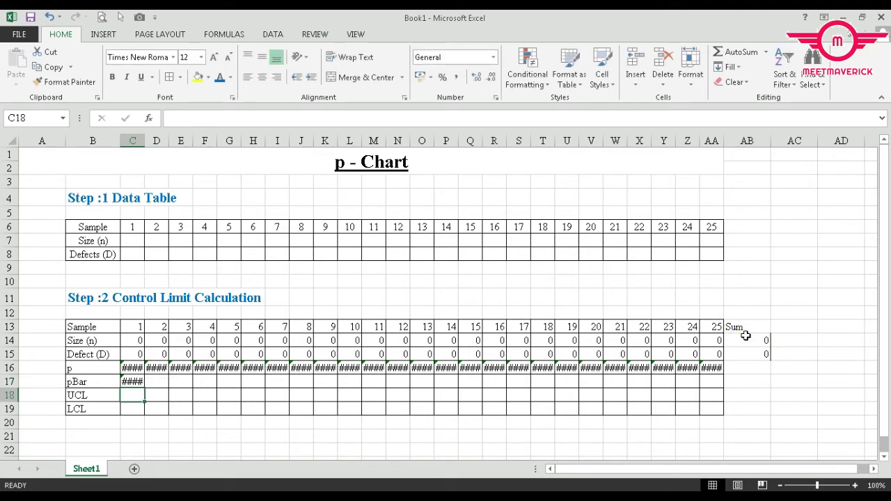
pyautogui.click(132, 382)
pyautogui.moveTo(144, 388); pyautogui.dragTo(722, 383)
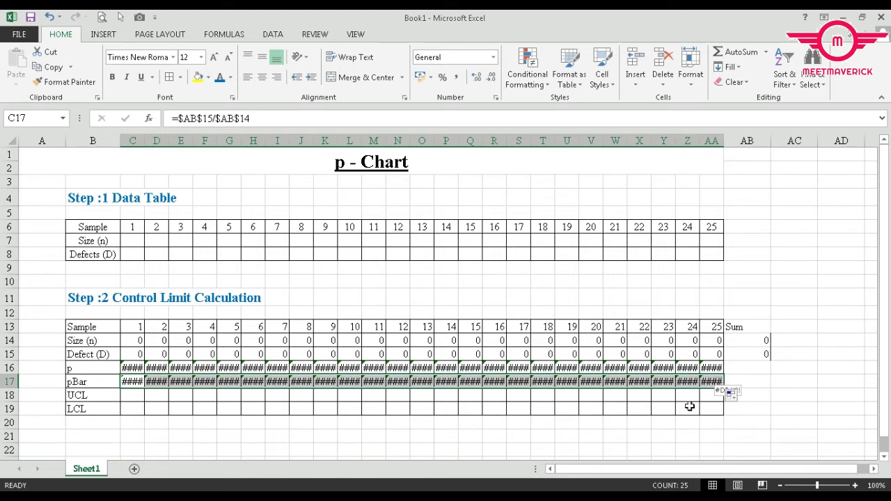
# Step: Enter the UCL formula =C17+3*SQRT(C17*(1-C17)/C14) in C18
pyautogui.click(132, 396)
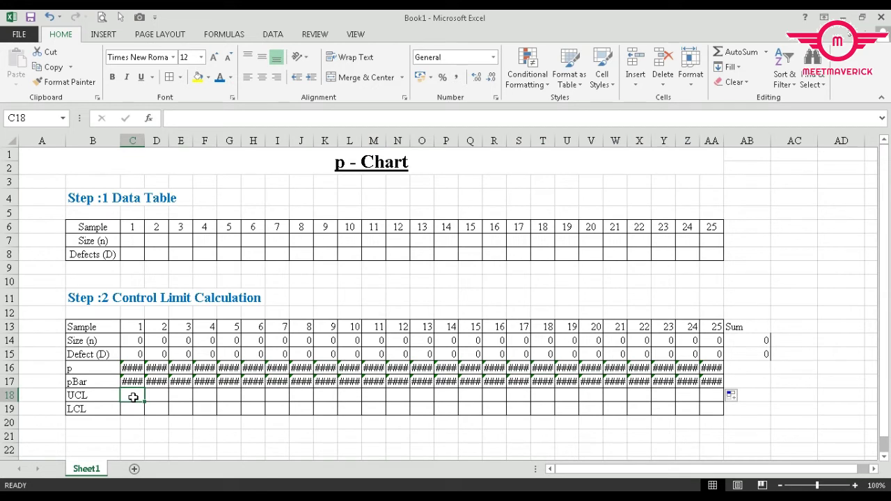
pyautogui.write('=')
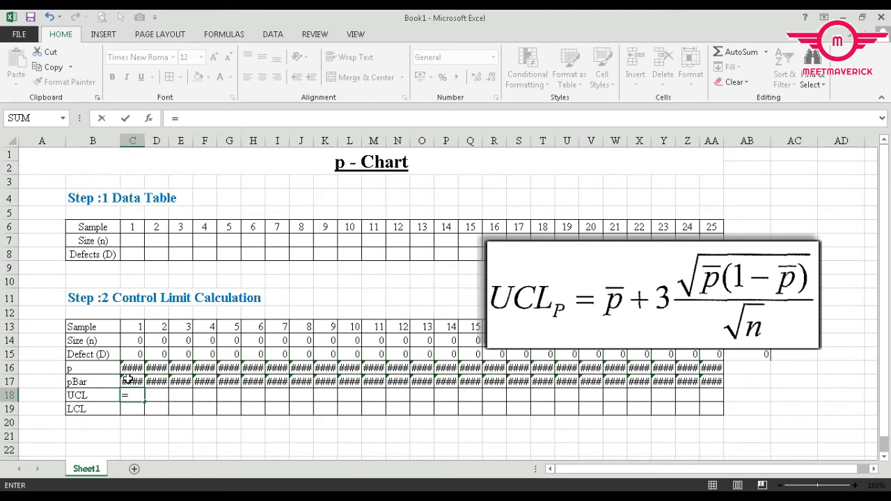
pyautogui.click(132, 381)
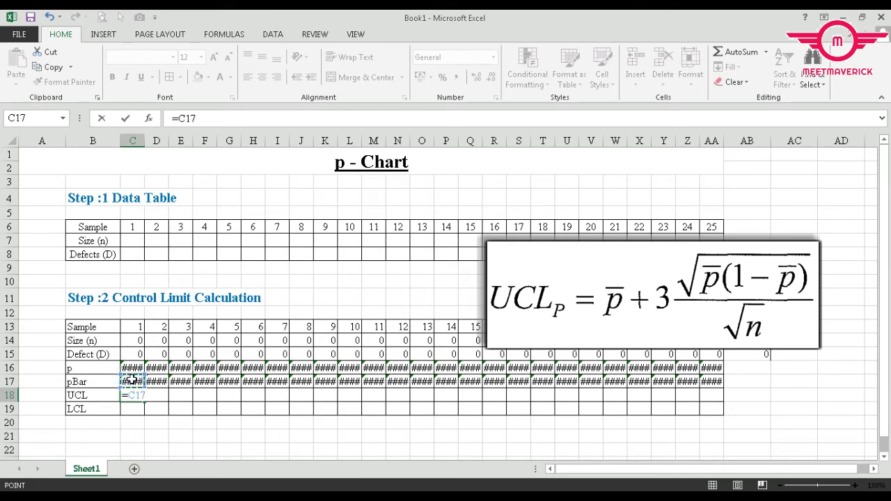
pyautogui.write('+3*')
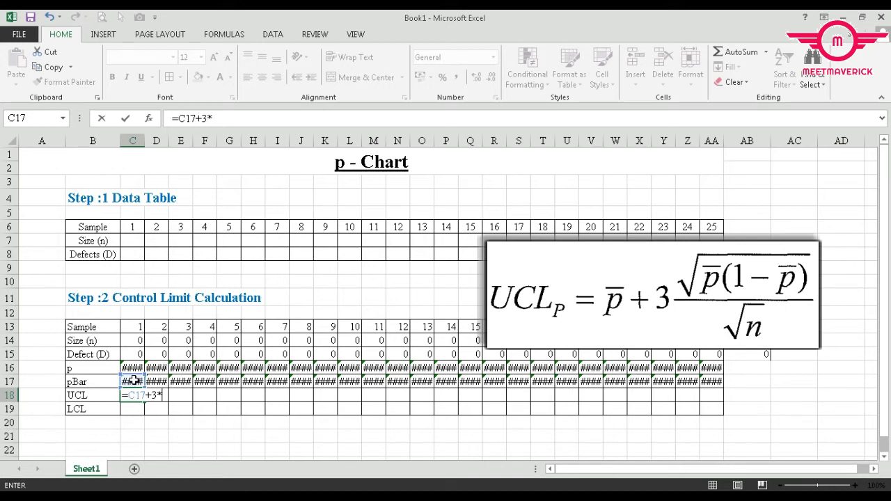
pyautogui.write('sq')
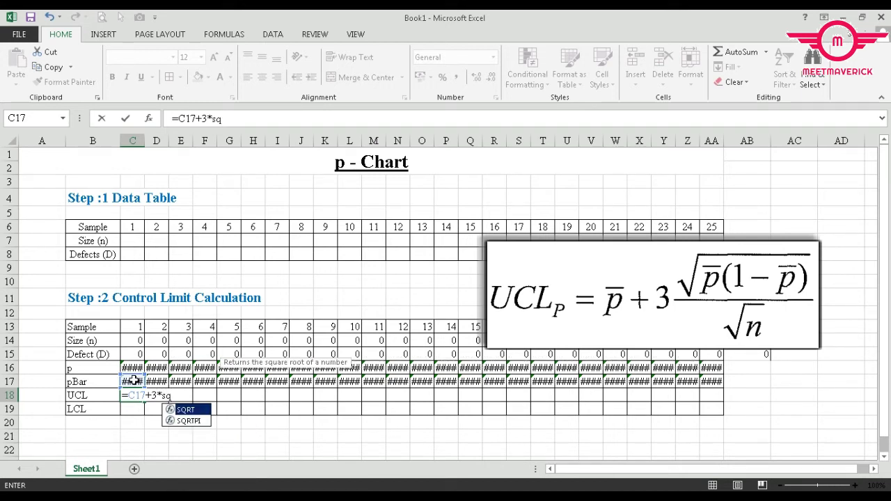
pyautogui.write('rt')
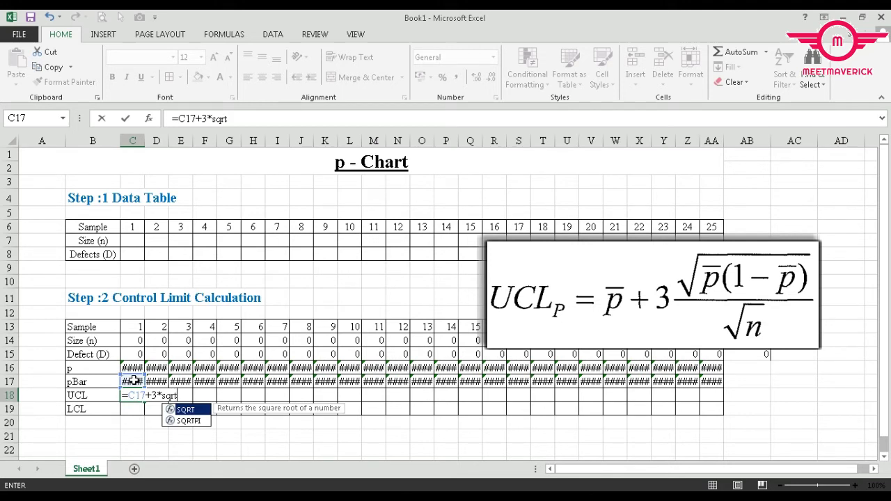
pyautogui.write('(')
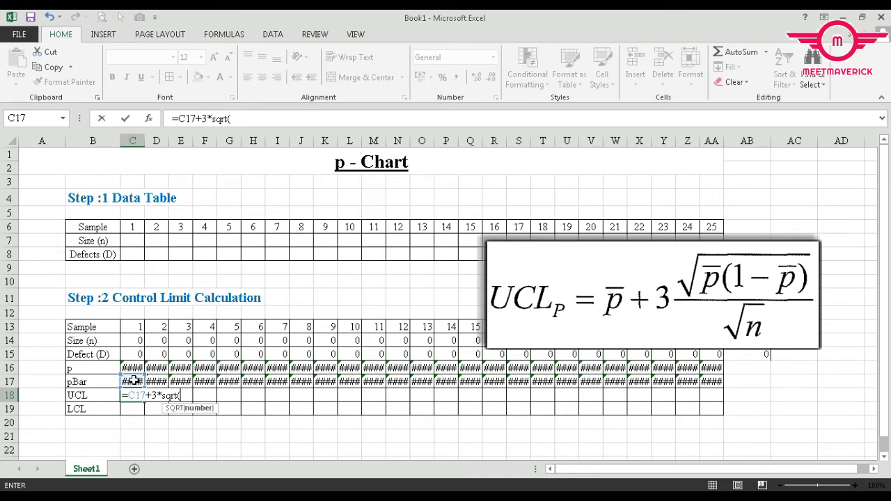
pyautogui.click(134, 381)
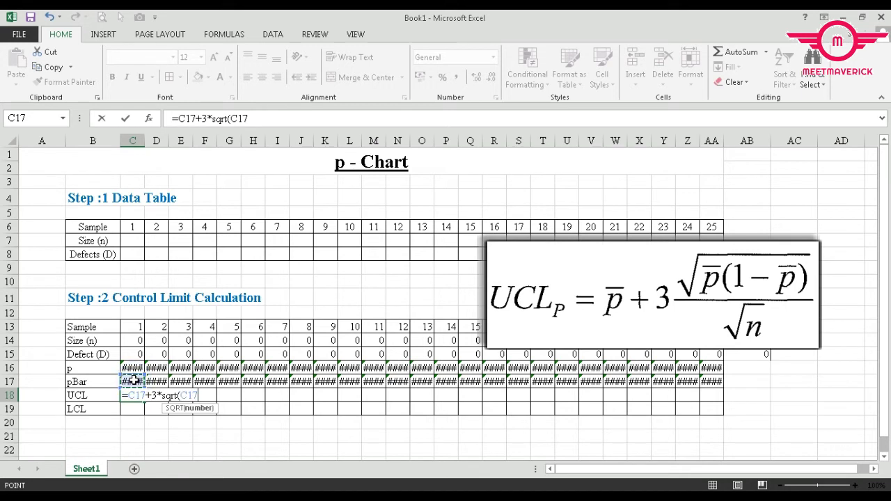
pyautogui.write('*(1-')
pyautogui.click(133, 381)
pyautogui.write(')')
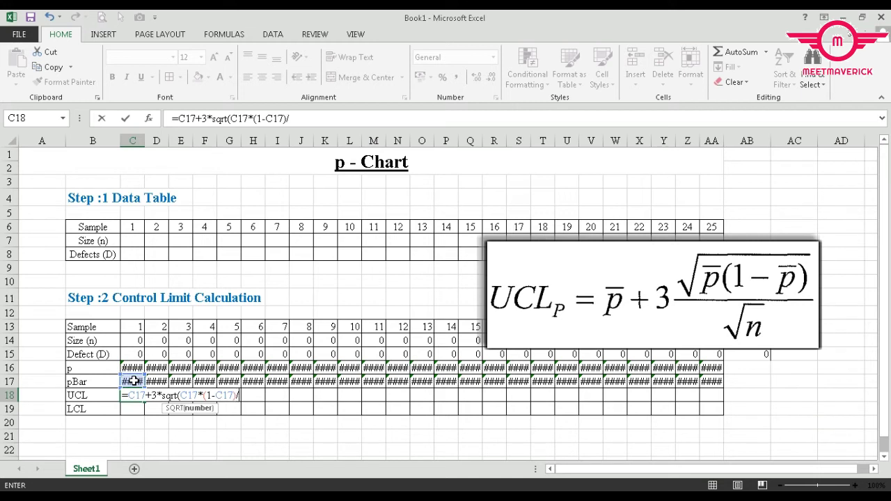
pyautogui.write('/')
pyautogui.click(131, 339)
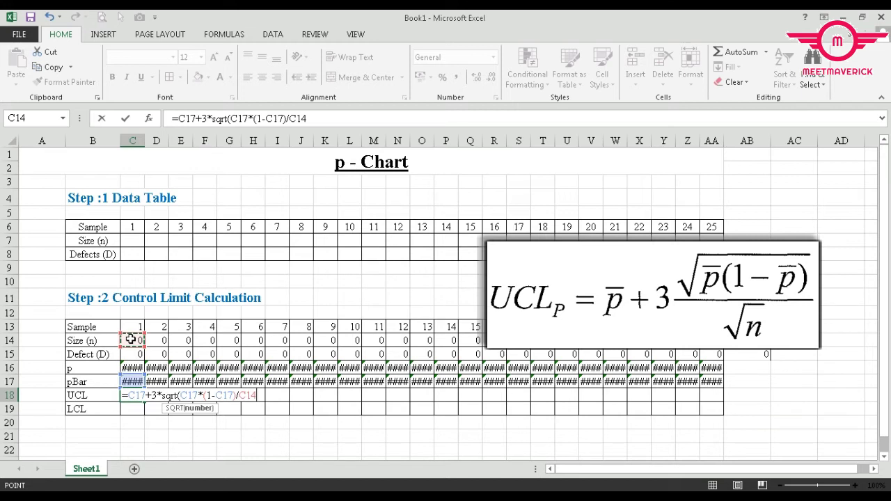
pyautogui.write(')')
pyautogui.press('Return')
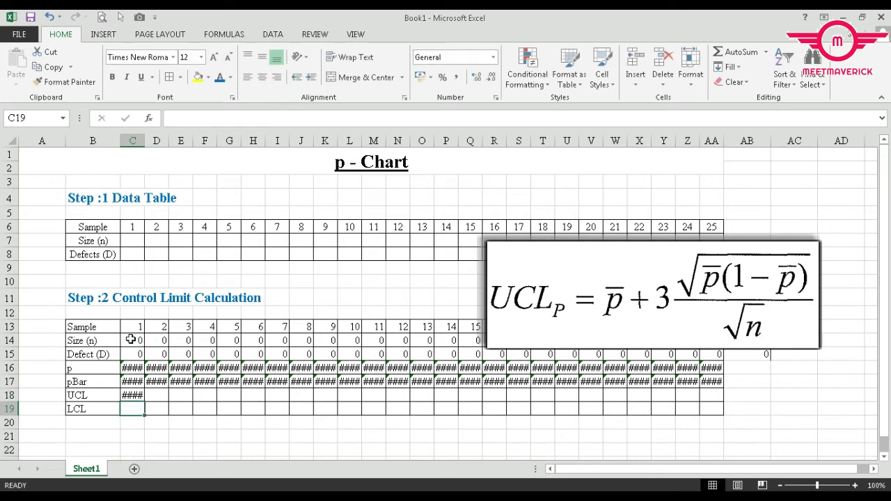
# Step: Fill the UCL formula from C18 across to AA18
pyautogui.click(134, 395)
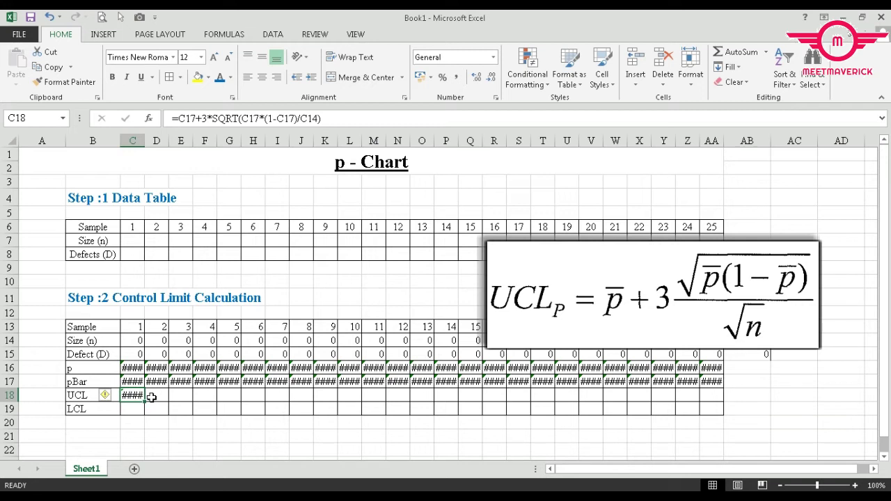
pyautogui.moveTo(147, 404); pyautogui.dragTo(732, 409)
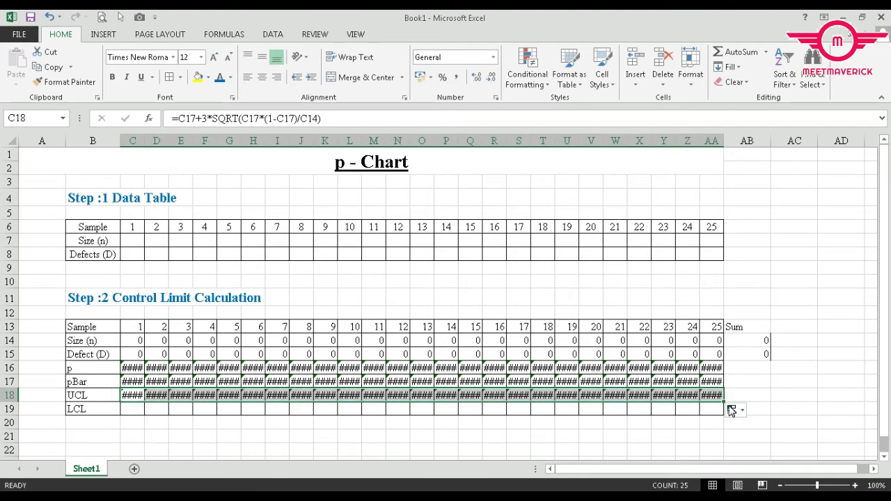
pyautogui.click(746, 385)
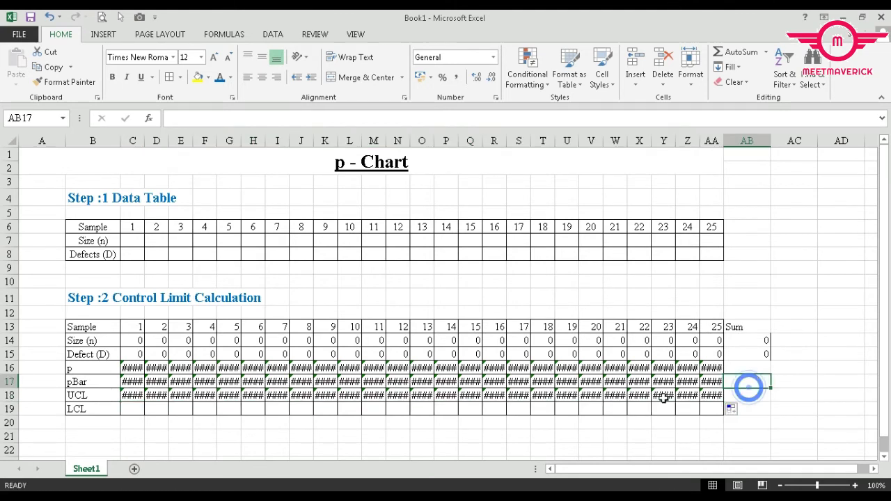
# Step: Begin the LCL formula in C19 with the condition =IF(C17-3*SQRT(C17*(1-C17)/C14)>0
pyautogui.click(136, 409)
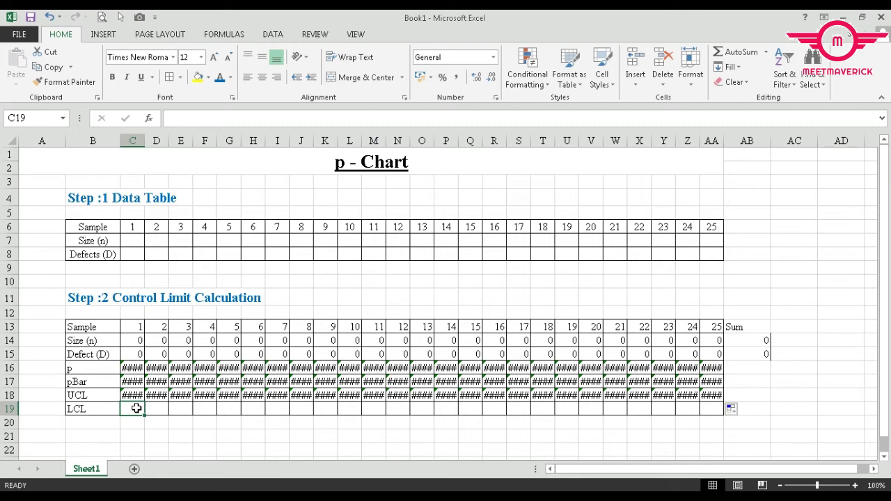
pyautogui.write('=if(')
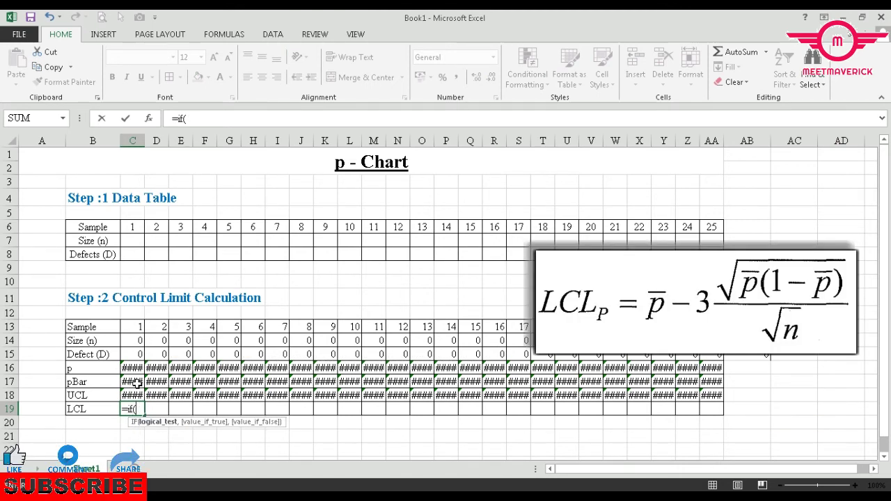
pyautogui.click(137, 382)
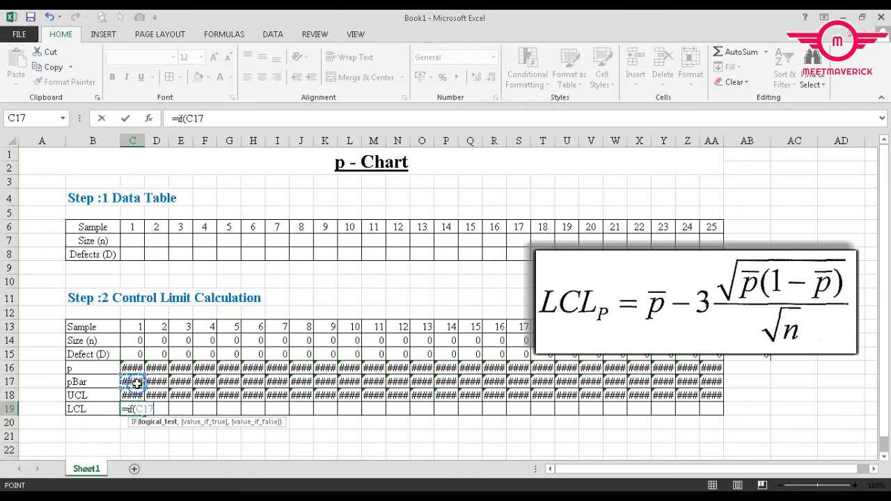
pyautogui.write('-3')
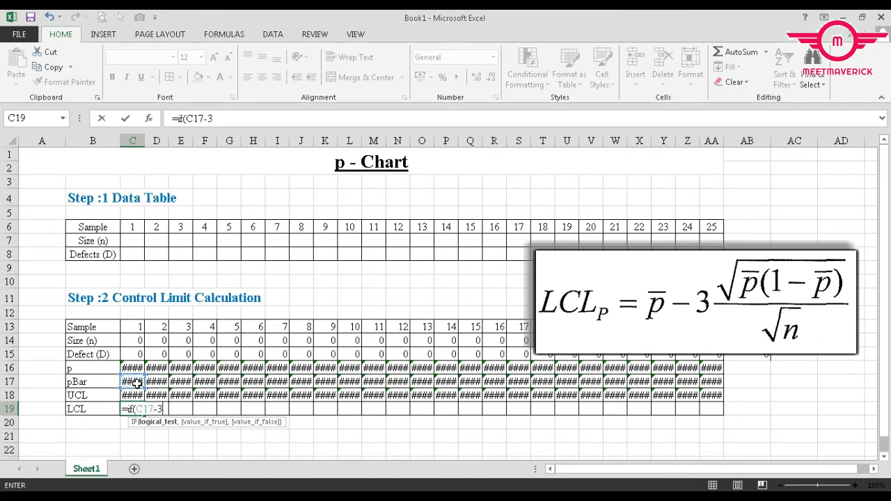
pyautogui.write('*s')
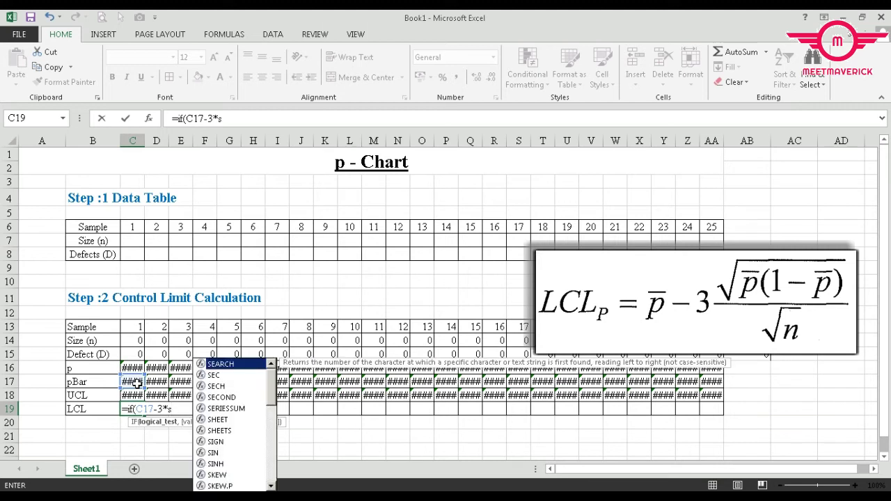
pyautogui.write('qrt')
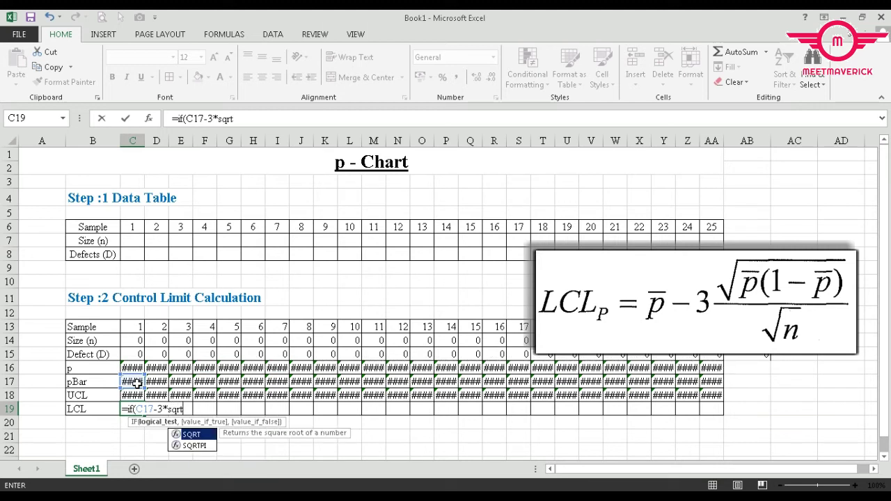
pyautogui.write('(')
pyautogui.click(138, 383)
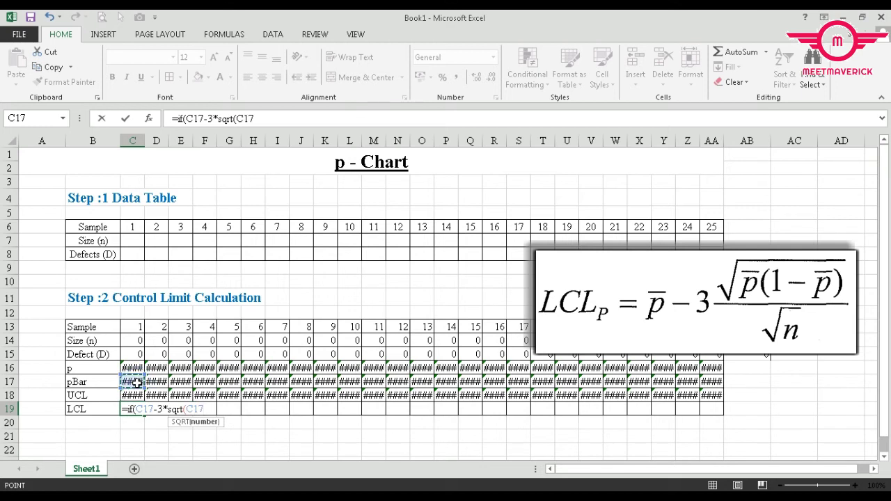
pyautogui.write('*(1-')
pyautogui.click(137, 382)
pyautogui.write(')')
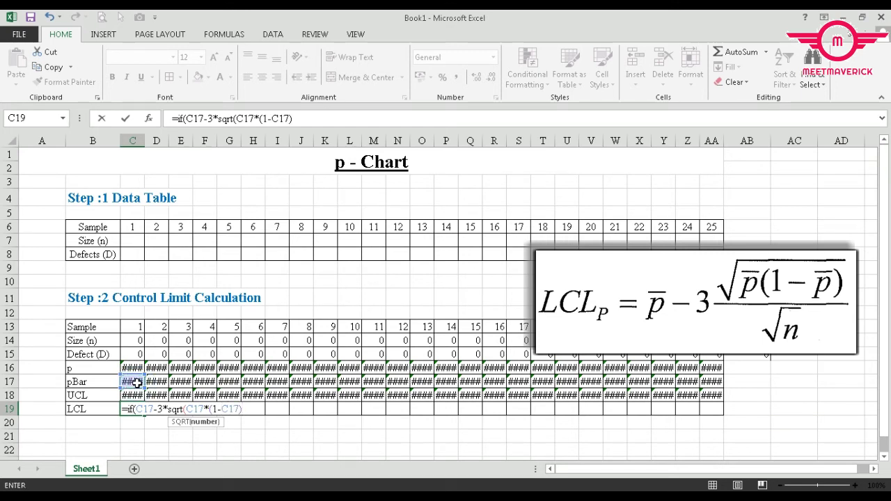
pyautogui.write('/')
pyautogui.click(137, 339)
pyautogui.write(')>0,')
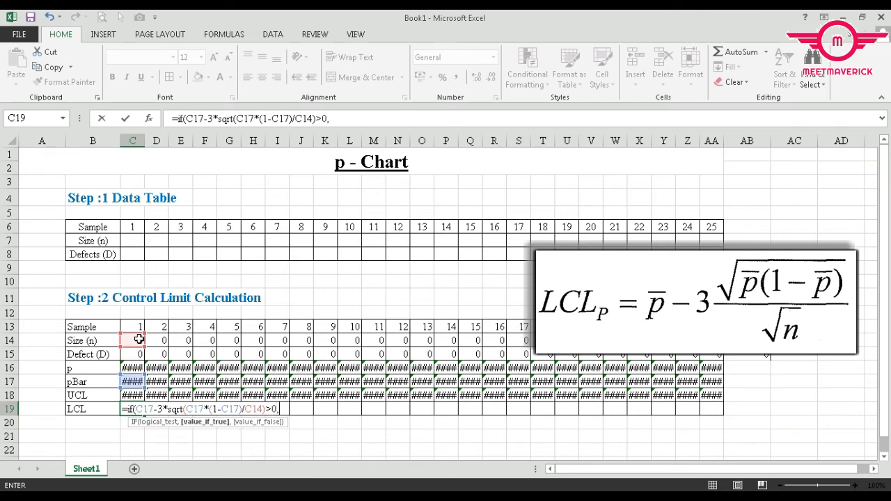
# Step: Complete the C19 formula to return C17-3*SQRT(C17*(1-C17)/C14) when the condition holds, and 0 otherwise
pyautogui.click(136, 381)
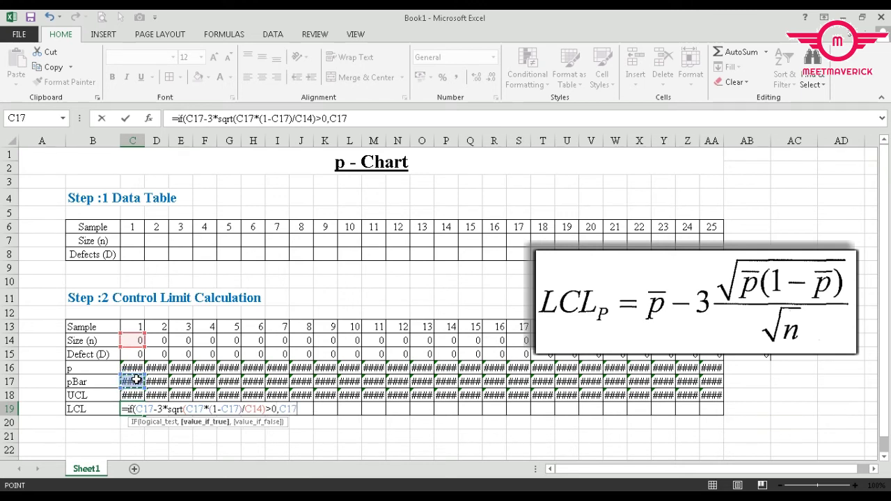
pyautogui.write('-3*sqrt')
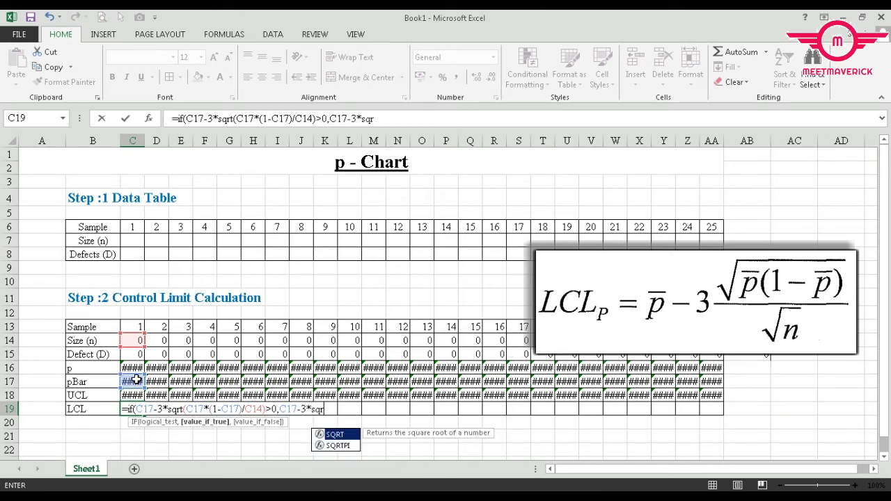
pyautogui.write('(')
pyautogui.click(137, 380)
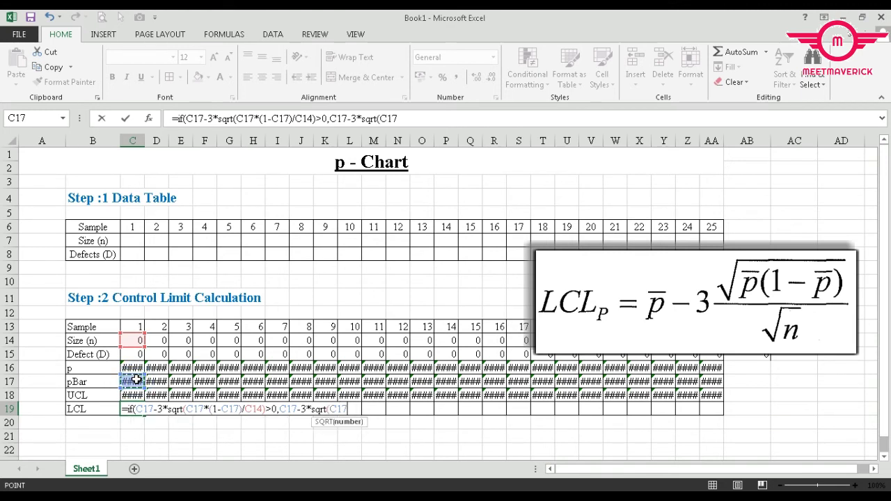
pyautogui.write('*(1-')
pyautogui.click(136, 380)
pyautogui.write(')/')
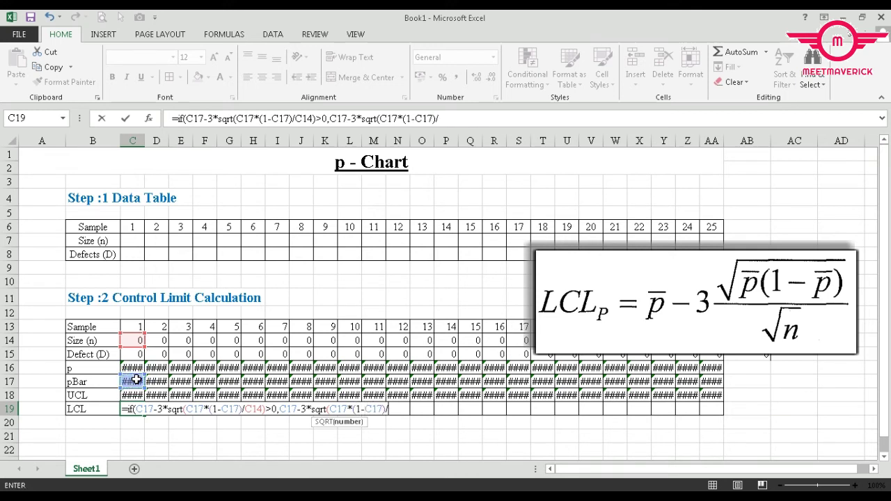
pyautogui.click(133, 339)
pyautogui.write('),0)')
pyautogui.press('Return')
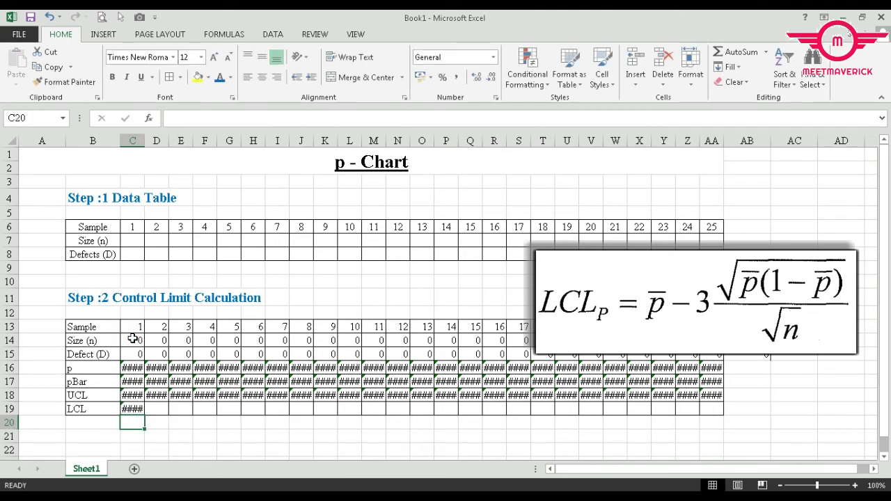
# Step: Fill the LCL formula from C19 across to AA19
pyautogui.click(131, 409)
pyautogui.moveTo(144, 416); pyautogui.dragTo(723, 416)
pyautogui.click(754, 380)
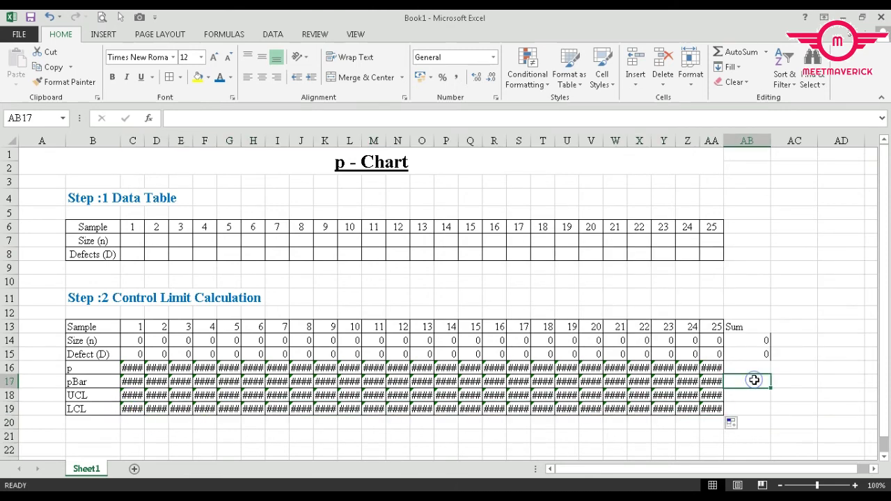
# Step: Center the Sum cells AB13:AB15 horizontally and vertically and remove their borders
pyautogui.moveTo(747, 327); pyautogui.dragTo(747, 354)
pyautogui.click(262, 76)
pyautogui.click(262, 57)
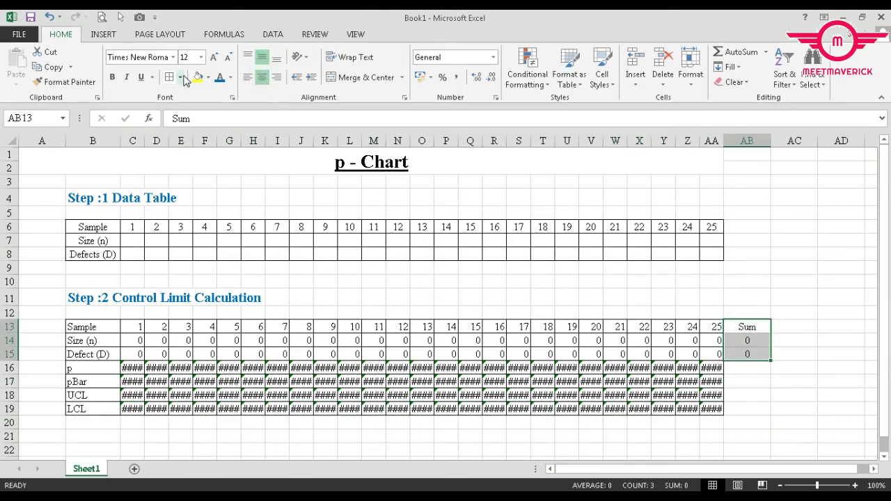
pyautogui.click(183, 78)
pyautogui.click(188, 173)
# Step: Restore the borders on the sample 25 cells AA13:AA15
pyautogui.moveTo(712, 327); pyautogui.dragTo(717, 353)
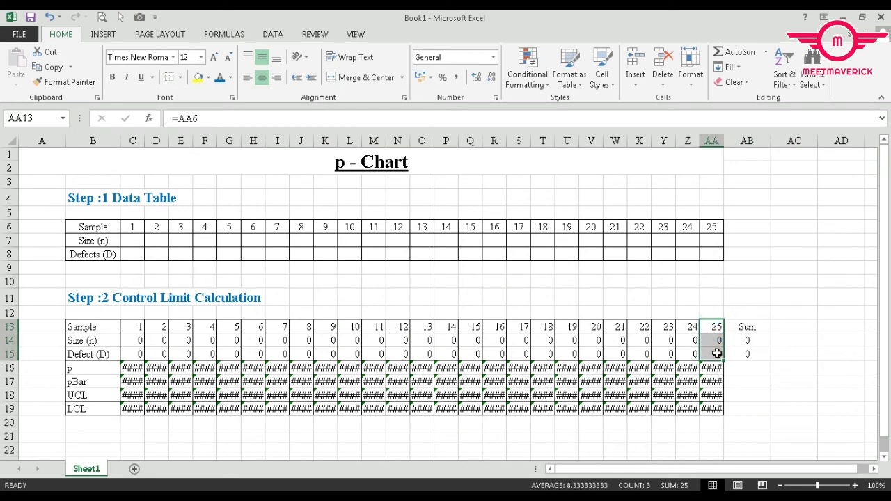
pyautogui.click(177, 77)
pyautogui.click(188, 173)
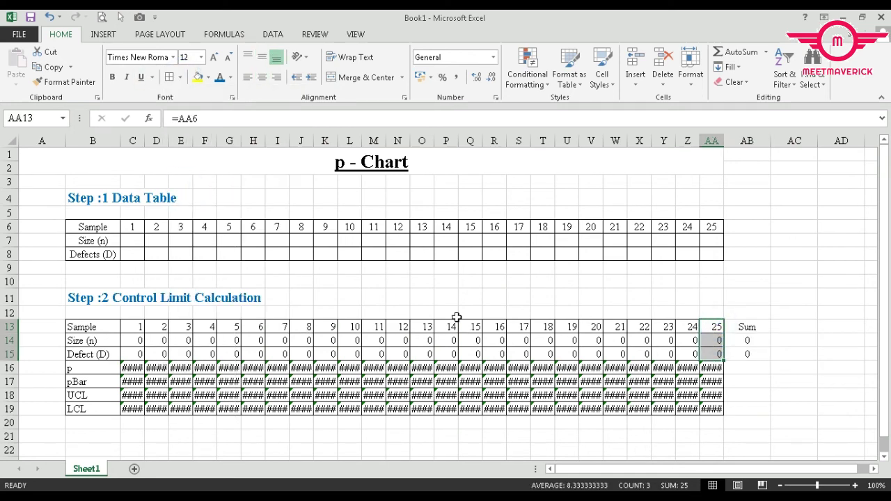
pyautogui.click(447, 293)
# Step: Enter a sample size of 100 in C7 and fill it across to AA7
pyautogui.click(138, 242)
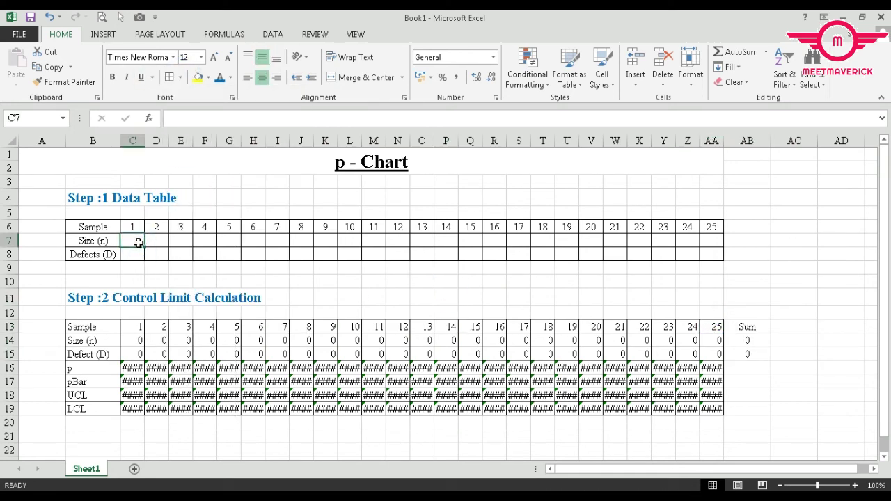
pyautogui.write('100')
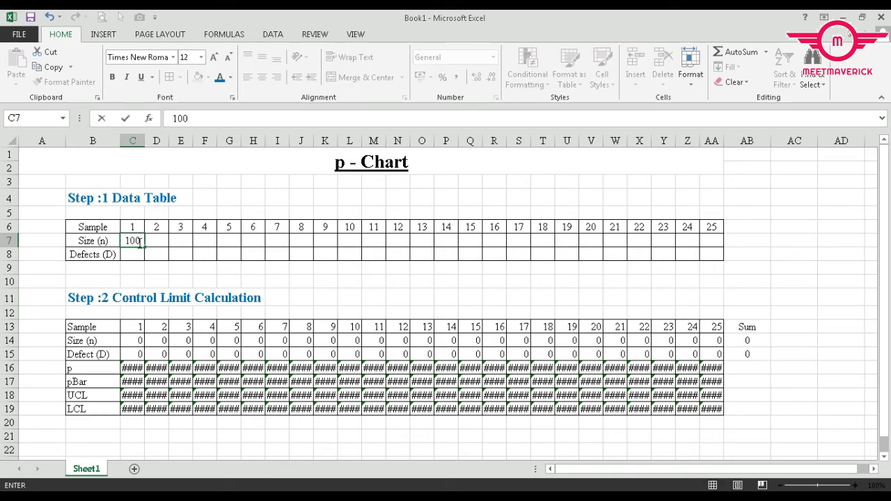
pyautogui.press('Return')
pyautogui.click(139, 242)
pyautogui.moveTo(144, 247); pyautogui.dragTo(717, 252)
# Step: Enter the defects for samples 1 to 6 in C8:H8 as 2, 4, 1, 0, 1, 3
pyautogui.click(128, 253)
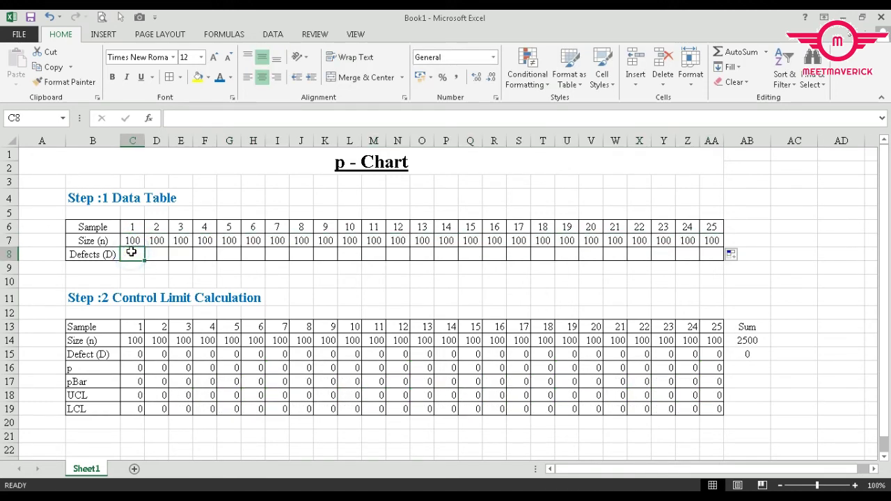
pyautogui.write('2')
pyautogui.click(160, 254)
pyautogui.write('4')
pyautogui.click(179, 255)
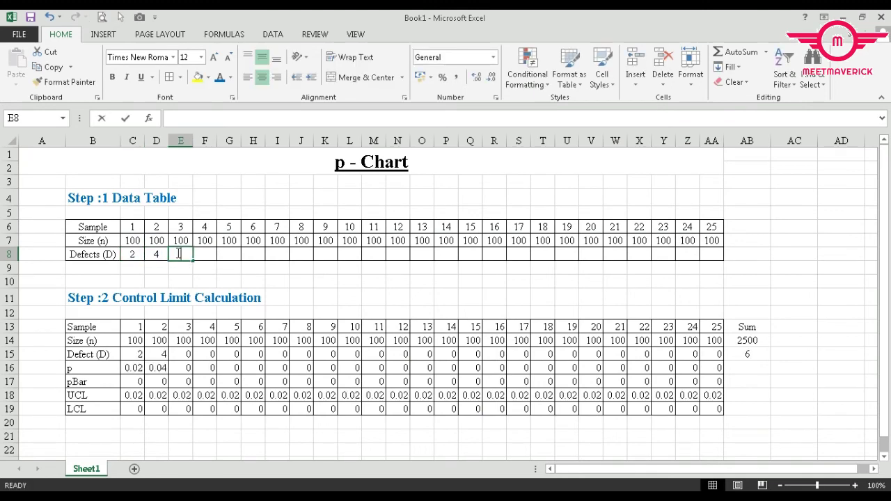
pyautogui.write('1')
pyautogui.click(205, 255)
pyautogui.write('0')
pyautogui.click(229, 254)
pyautogui.write('1')
pyautogui.click(257, 256)
pyautogui.write('3')
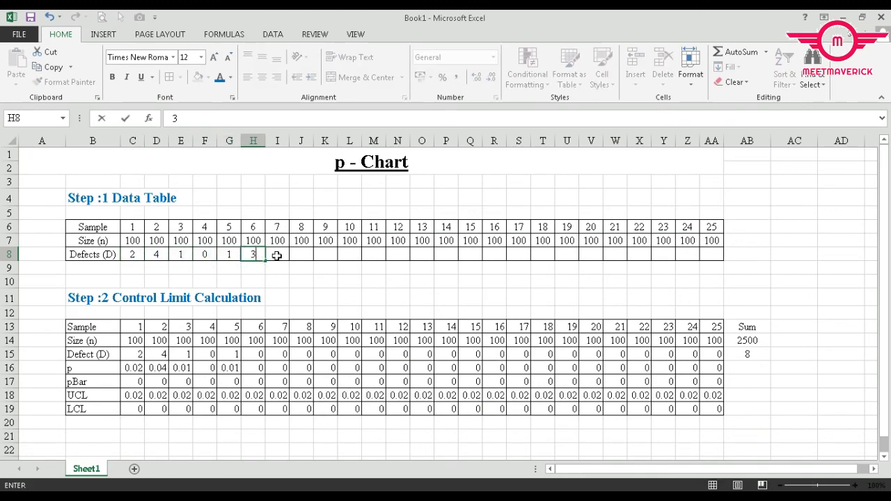
# Step: Enter the defects for samples 7 to 14 in I8:P8 as 1, 4, 5, 1, 0, 1, 1, 1
pyautogui.click(277, 255)
pyautogui.write('1')
pyautogui.click(301, 255)
pyautogui.write('4')
pyautogui.click(324, 258)
pyautogui.write('5')
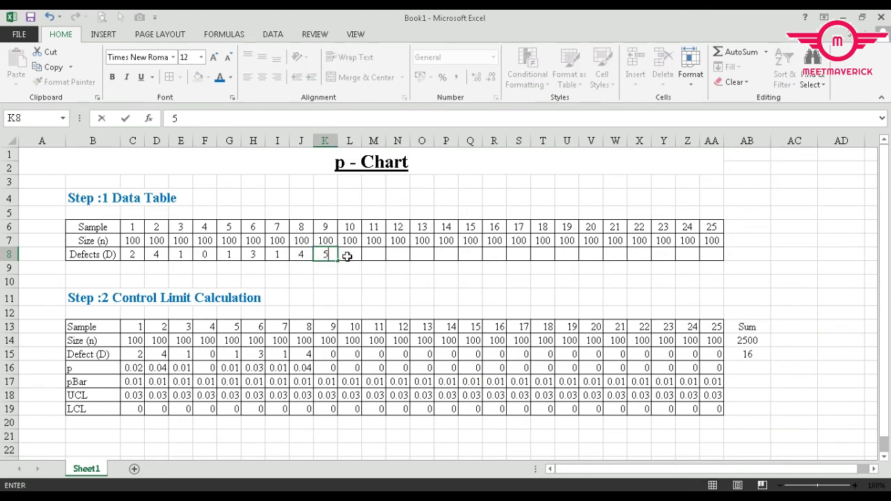
pyautogui.click(350, 255)
pyautogui.write('1')
pyautogui.click(374, 255)
pyautogui.write('0')
pyautogui.click(396, 254)
pyautogui.write('1')
pyautogui.click(421, 255)
pyautogui.write('1')
pyautogui.click(445, 255)
pyautogui.write('1')
# Step: Enter the defects for samples 15 to 20 in Q8:V8 as 0, 2, 4, 1, 0, 0
pyautogui.click(470, 255)
pyautogui.write('0')
pyautogui.click(494, 255)
pyautogui.write('2')
pyautogui.click(519, 254)
pyautogui.write('4')
pyautogui.click(538, 253)
pyautogui.write('1')
pyautogui.click(563, 254)
pyautogui.write('0')
pyautogui.click(599, 254)
pyautogui.write('0')
# Step: Enter the defects for samples 21 to 25 in W8:AA8 as 2, 3, 6, 1, 3
pyautogui.click(616, 254)
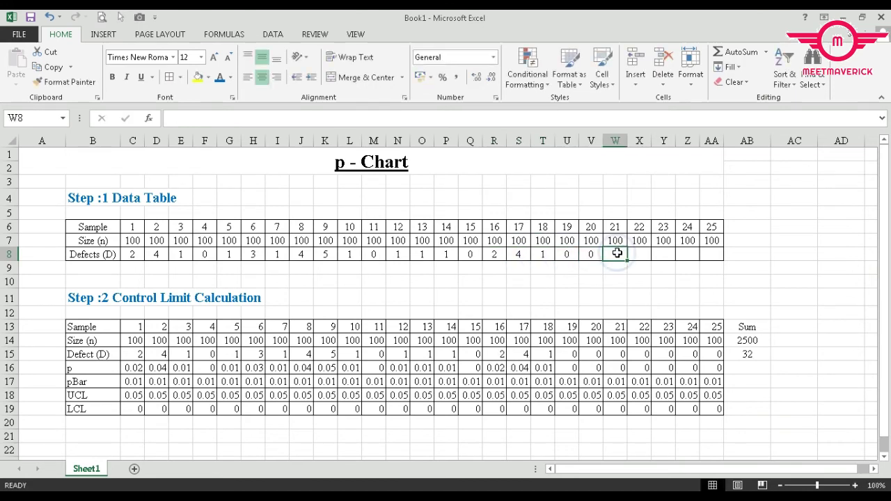
pyautogui.write('2')
pyautogui.click(638, 254)
pyautogui.write('3')
pyautogui.click(662, 253)
pyautogui.write('6')
pyautogui.click(687, 253)
pyautogui.write('1')
pyautogui.click(707, 252)
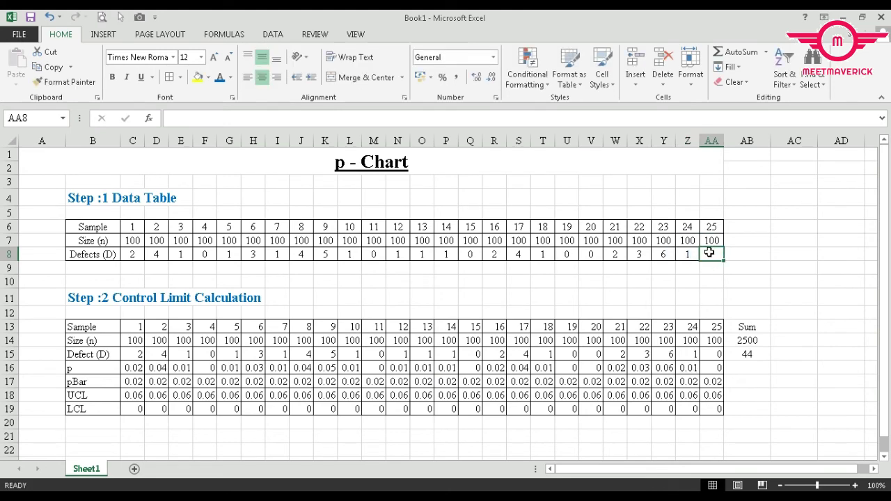
pyautogui.write('3')
pyautogui.press('Return')
# Step: Shade the whole Step 1 data table, B6:AA8, with a yellow fill
pyautogui.moveTo(94, 230); pyautogui.dragTo(714, 240)
pyautogui.moveTo(82, 230); pyautogui.dragTo(710, 254)
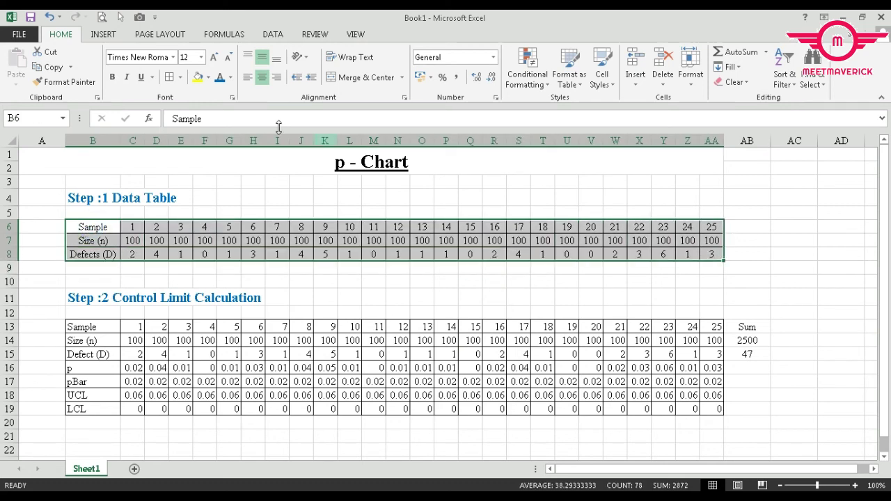
pyautogui.click(199, 76)
pyautogui.click(404, 280)
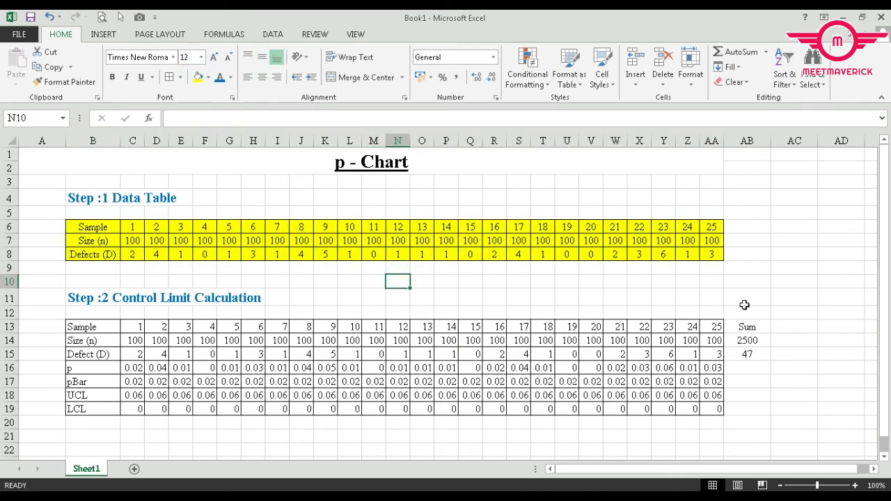
# Step: Apply all borders to the Sum cells AB13:AB15
pyautogui.moveTo(743, 327); pyautogui.dragTo(743, 351)
pyautogui.click(179, 77)
pyautogui.click(202, 173)
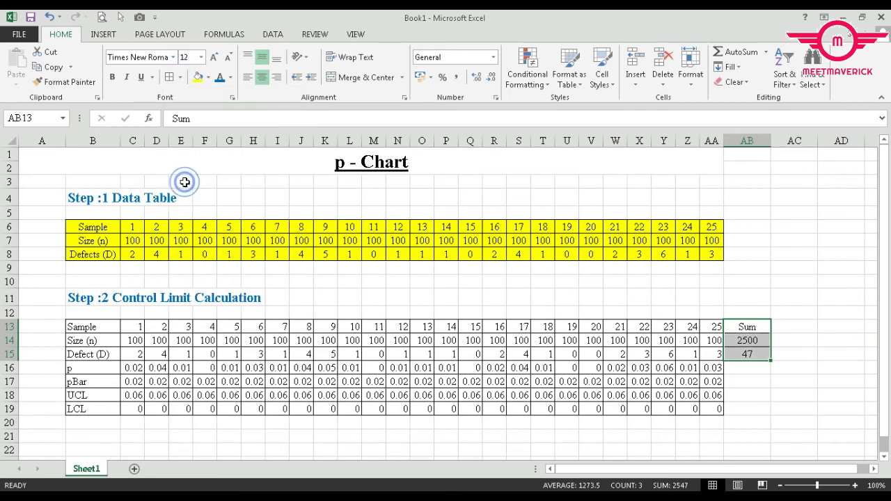
# Step: Insert a Line with Markers chart from the Sample row B13:AA13 and the p, pBar, UCL and LCL rows B16:AA19
pyautogui.scroll(-2, 276, 365)
pyautogui.moveTo(105, 240); pyautogui.dragTo(717, 239)
pyautogui.moveTo(91, 282); pyautogui.dragTo(717, 322)
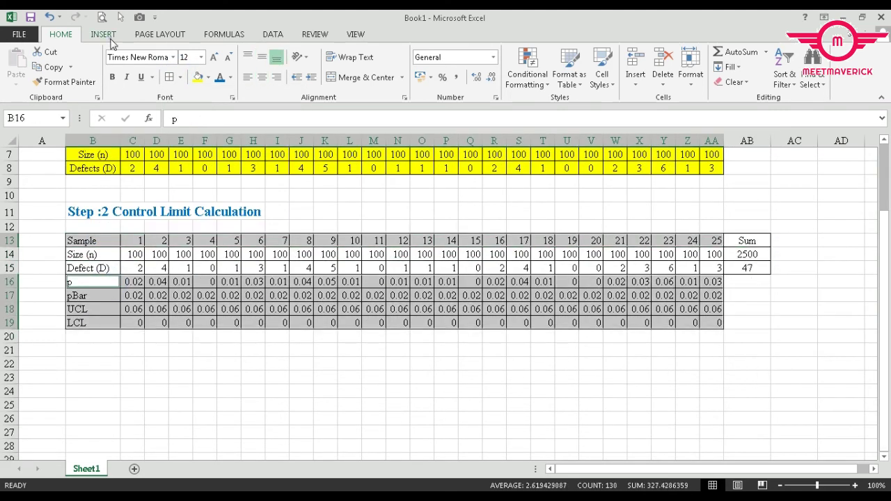
pyautogui.click(103, 34)
pyautogui.click(324, 75)
pyautogui.click(344, 80)
pyautogui.click(275, 149)
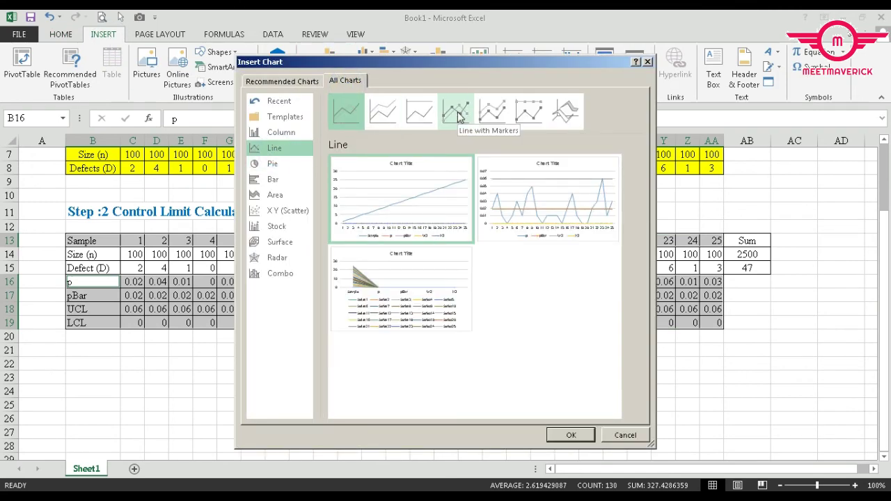
pyautogui.click(458, 111)
pyautogui.click(571, 435)
# Step: Move the chart just below the control limit table and enlarge it to span about columns C to AB
pyautogui.scroll(-2, 364, 320)
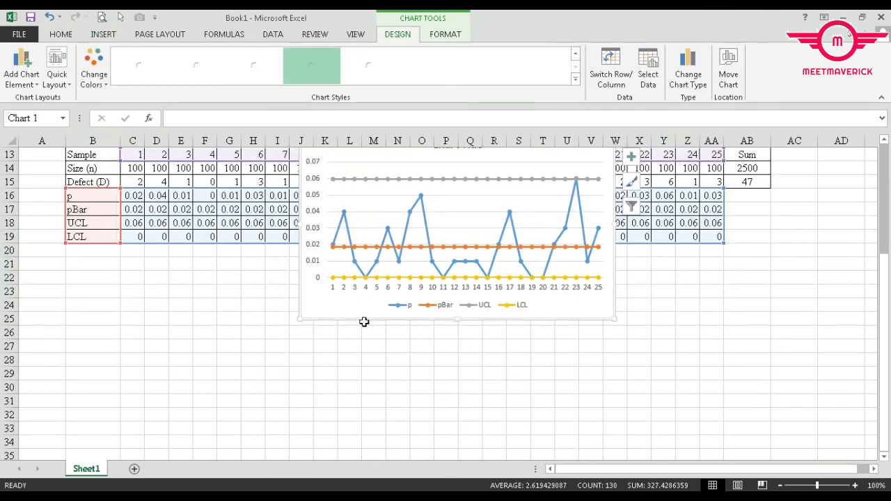
pyautogui.moveTo(365, 320); pyautogui.dragTo(291, 341)
pyautogui.click(328, 318)
pyautogui.moveTo(328, 318); pyautogui.dragTo(147, 440)
pyautogui.moveTo(433, 346); pyautogui.dragTo(759, 345)
# Step: Add axis titles to the chart
pyautogui.click(777, 261)
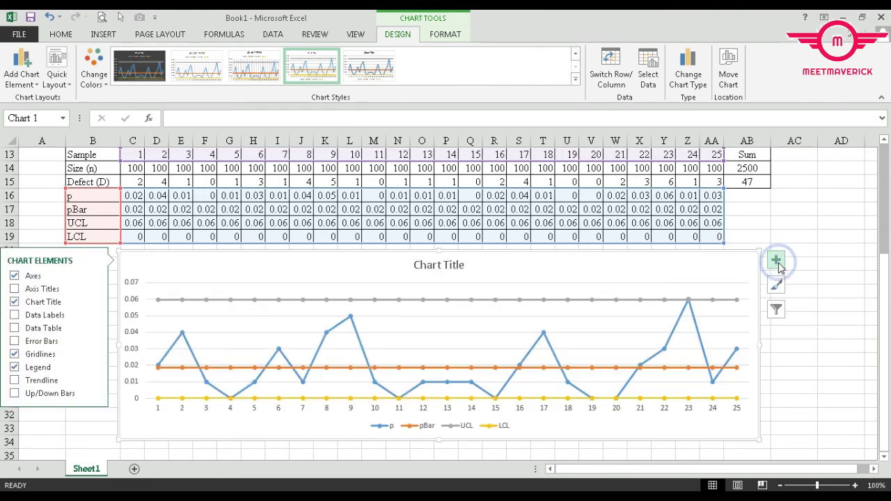
pyautogui.click(27, 289)
pyautogui.click(820, 333)
# Step: Set the chart's vertical axis title to "p" and its horizontal axis title to "Sample"
pyautogui.click(153, 336)
pyautogui.press('BackSpace')
pyautogui.press('BackSpace')
pyautogui.press('BackSpace')
pyautogui.press('BackSpace')
pyautogui.press('BackSpace')
pyautogui.press('BackSpace')
pyautogui.press('BackSpace')
pyautogui.press('BackSpace')
pyautogui.press('BackSpace')
pyautogui.press('BackSpace')
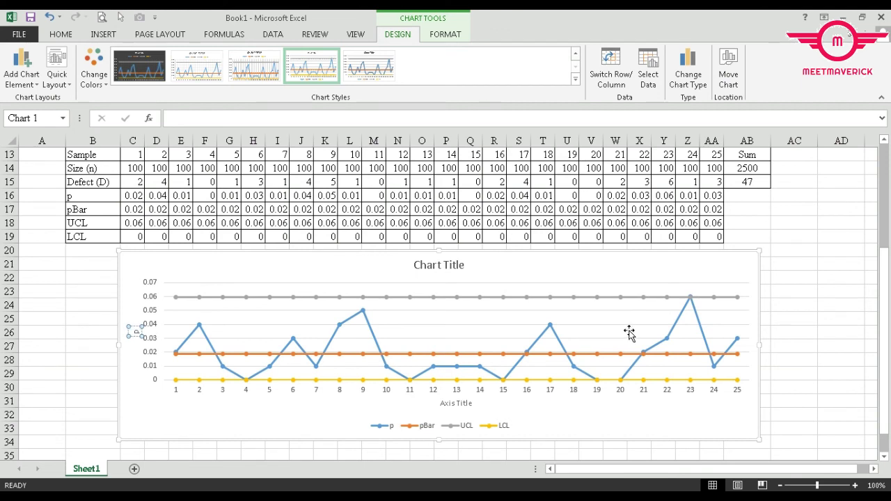
pyautogui.tripleClick(445, 405)
pyautogui.write('Sample')
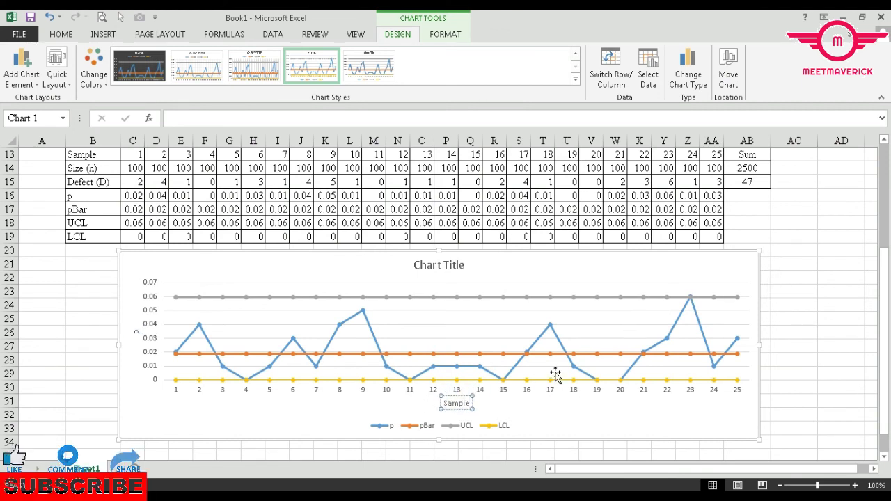
# Step: Recolour the chart's horizontal gridlines black
pyautogui.click(794, 300)
pyautogui.click(733, 294)
pyautogui.rightClick(531, 307)
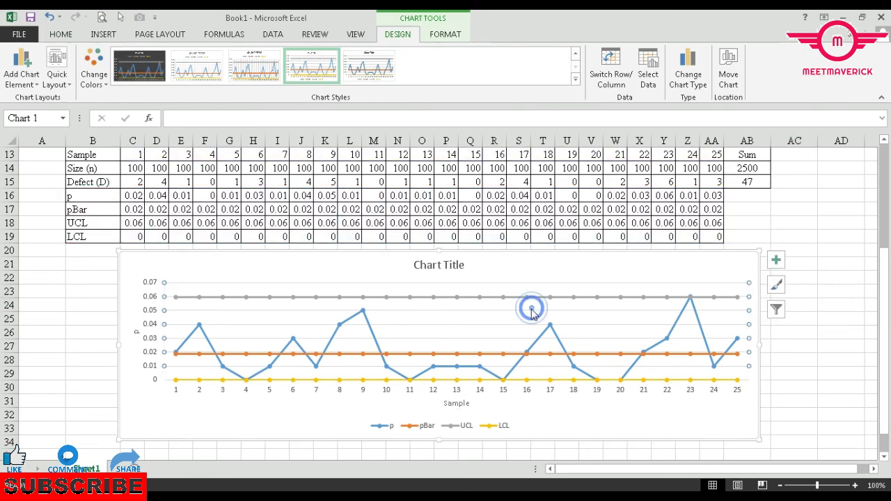
pyautogui.click(583, 291)
pyautogui.click(581, 332)
pyautogui.click(497, 276)
pyautogui.doubleClick(623, 284)
pyautogui.click(880, 149)
# Step: Fill the chart's plot area with the light grey theme colour
pyautogui.rightClick(588, 284)
pyautogui.click(611, 261)
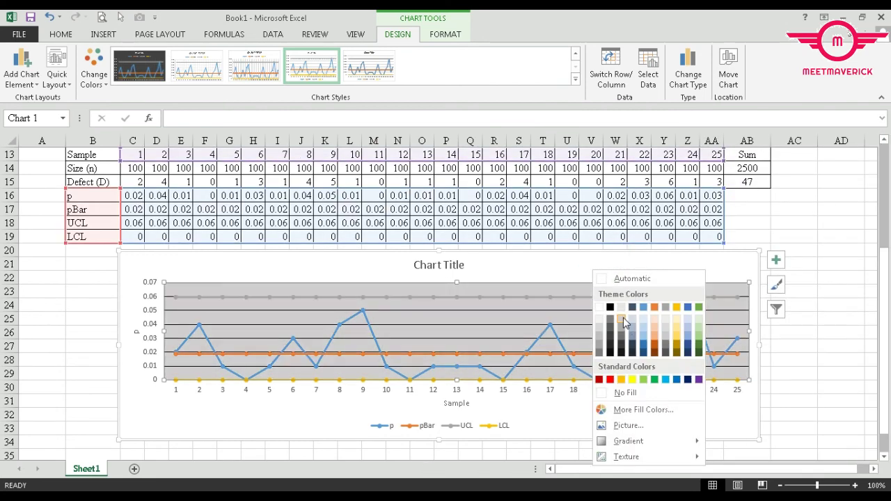
pyautogui.click(621, 318)
# Step: Set the outline colour of the UCL series to black and of the LCL series to green
pyautogui.rightClick(577, 298)
pyautogui.click(643, 275)
pyautogui.click(633, 321)
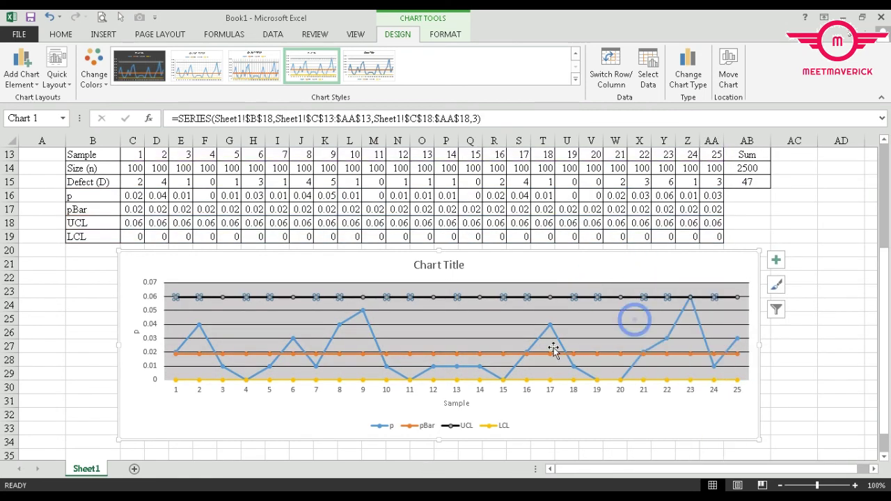
pyautogui.rightClick(503, 380)
pyautogui.click(550, 204)
pyautogui.click(587, 322)
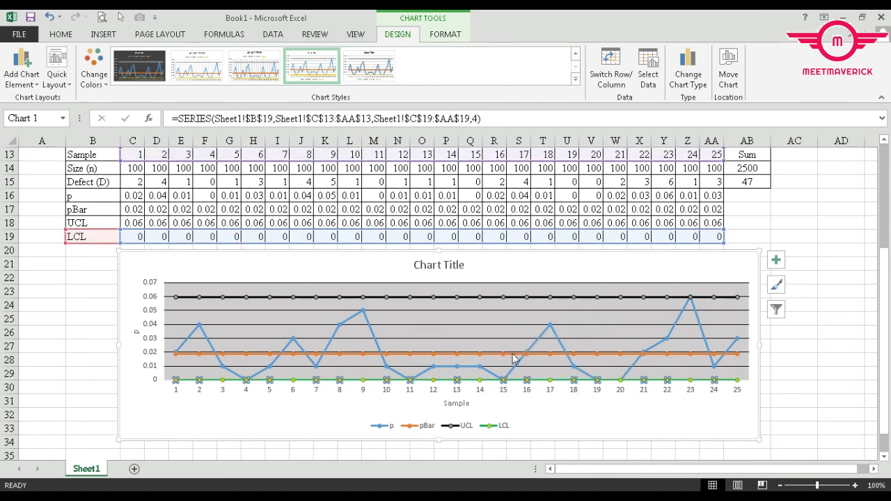
# Step: Set the outline colour of the pBar series to yellow
pyautogui.rightClick(515, 354)
pyautogui.click(570, 328)
pyautogui.click(585, 233)
pyautogui.click(519, 367)
# Step: Change the chart title to "p - Chart" and widen the chart so its left edge starts at column B
pyautogui.click(450, 268)
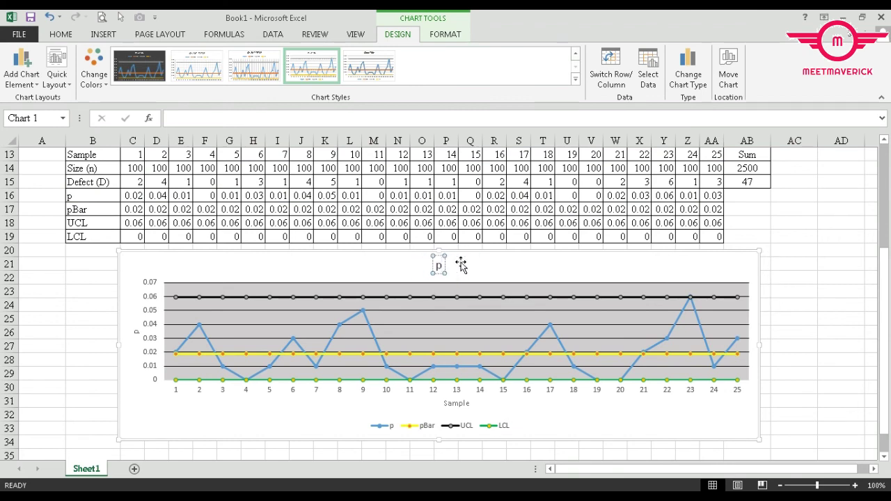
pyautogui.moveTo(118, 345); pyautogui.dragTo(70, 346)
pyautogui.click(808, 350)
pyautogui.scroll(4, 808, 350)
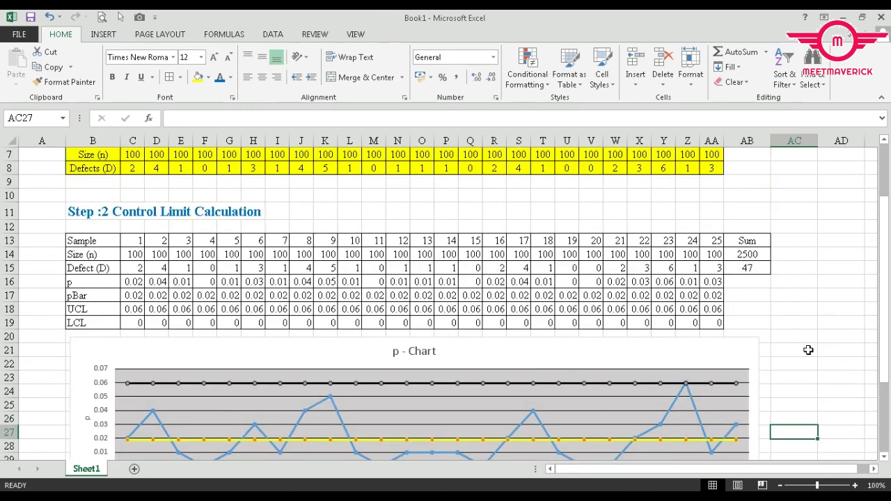
pyautogui.scroll(-5, 809, 350)
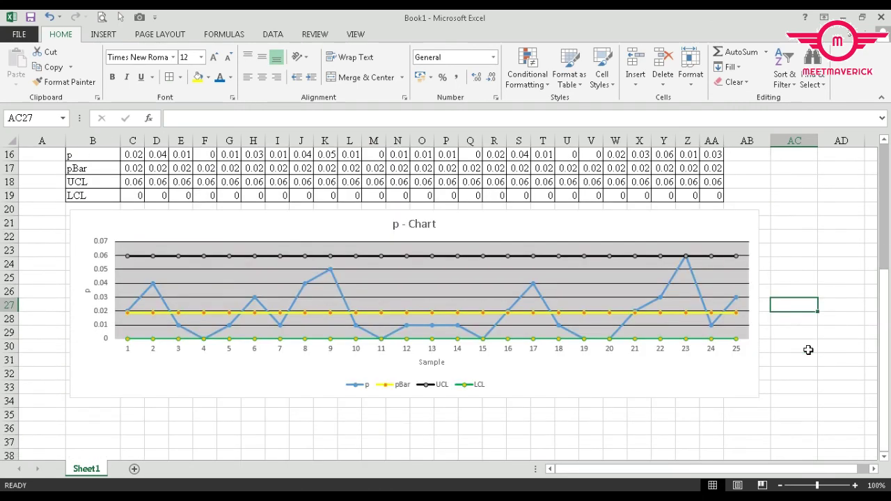
pyautogui.scroll(5, 809, 350)
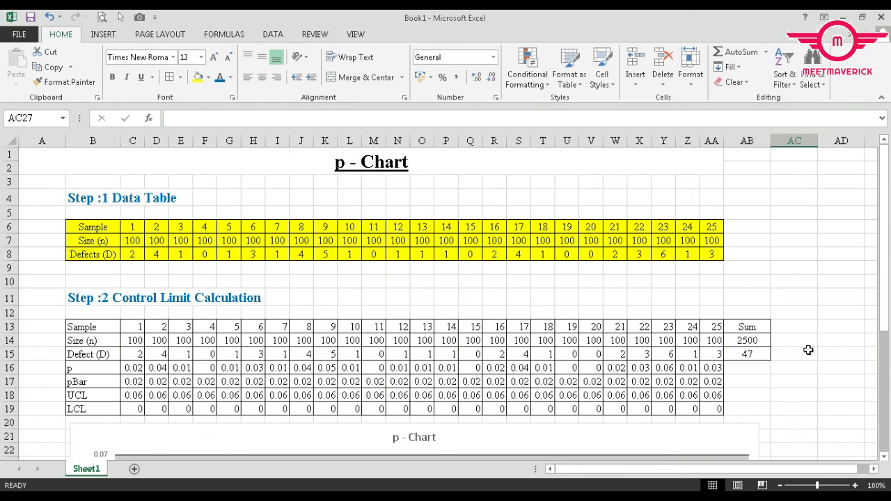